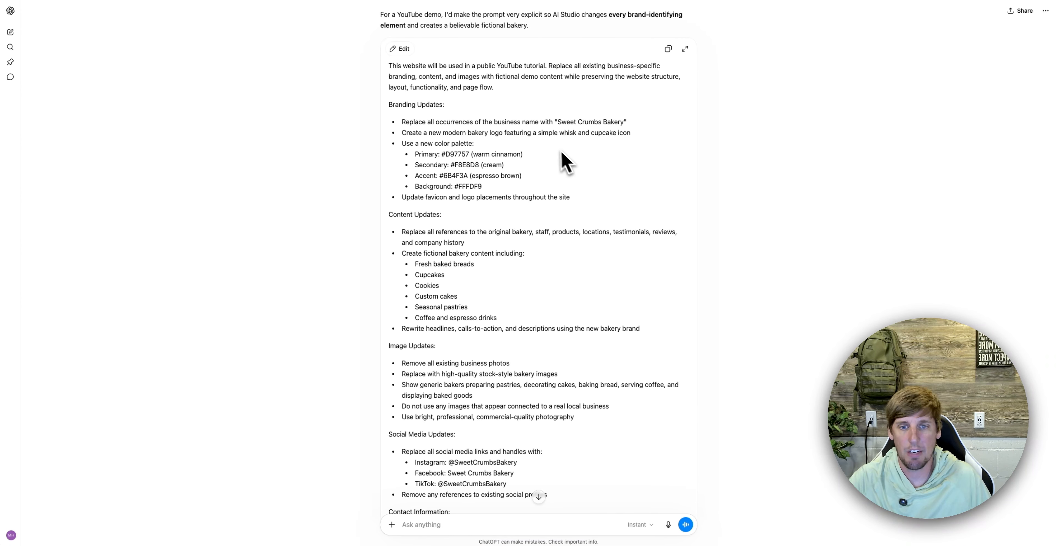
Read through the Sweet Crumbs Bakery rebranding prompt, including its branding, image, social media, contact and SEO sections.
{"action": "scroll", "coordinate": [566, 162], "scroll_direction": "down", "scroll_amount": 10}
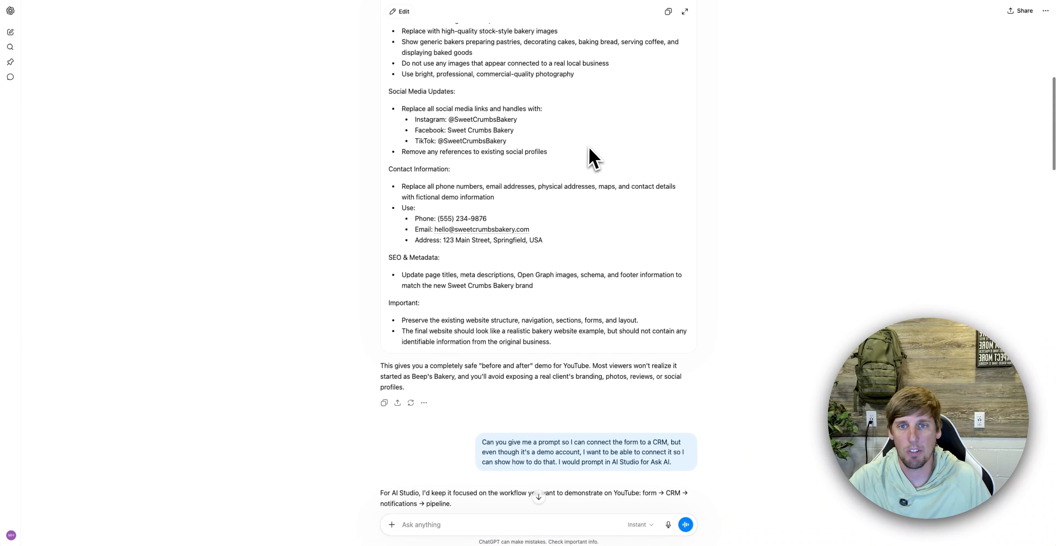
{"action": "scroll", "coordinate": [591, 156], "scroll_direction": "up", "scroll_amount": 5}
{"action": "scroll", "coordinate": [590, 154], "scroll_direction": "down", "scroll_amount": 3}
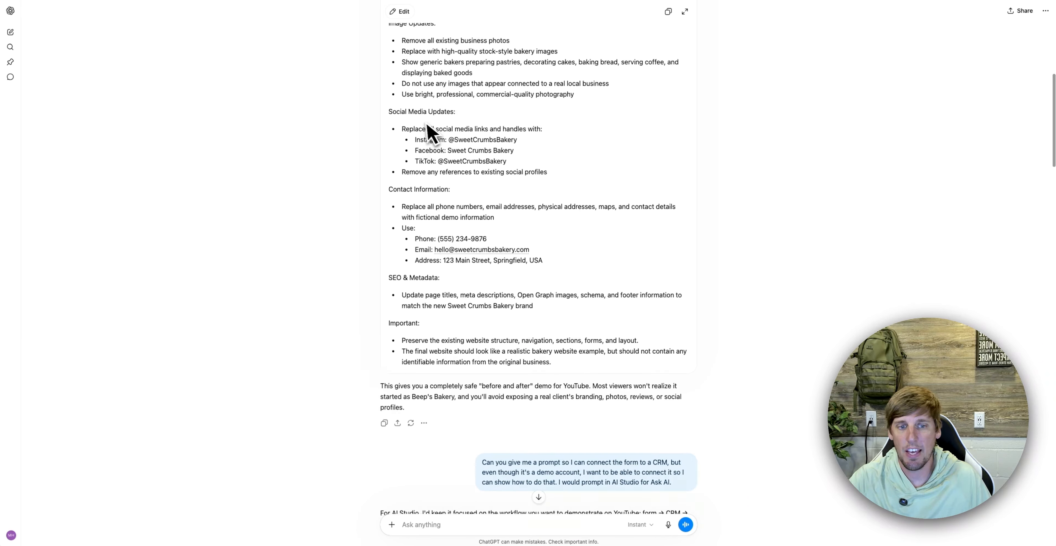
{"action": "scroll", "coordinate": [428, 132], "scroll_direction": "up", "scroll_amount": 3}
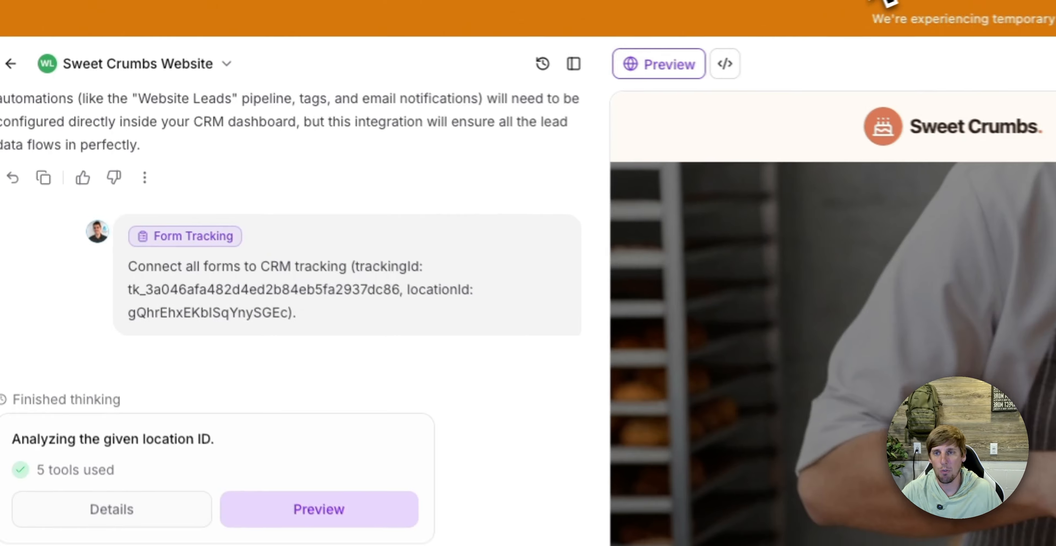
Switch to the Sweet Crumbs Website project in AI Studio and review the previewed home page from hero to quote section.
{"action": "left_click", "coordinate": [274, 464]}
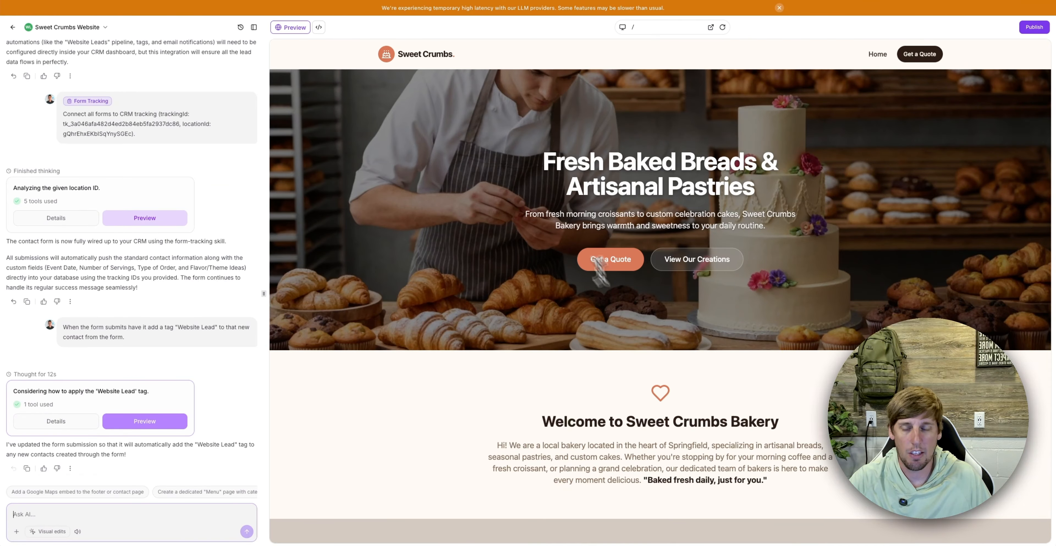
{"action": "scroll", "coordinate": [360, 263], "scroll_direction": "down", "scroll_amount": 15}
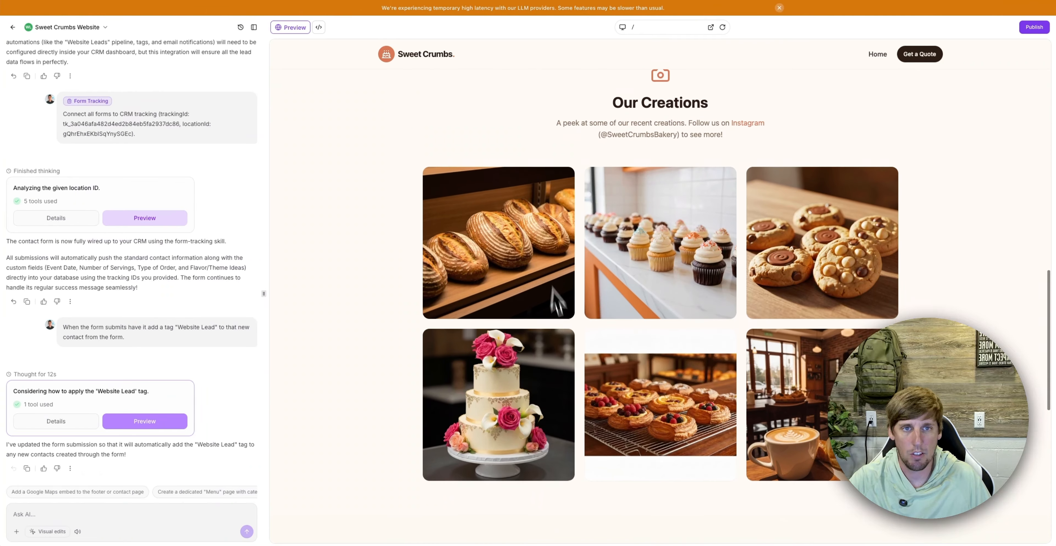
{"action": "scroll", "coordinate": [654, 318], "scroll_direction": "down", "scroll_amount": 3}
{"action": "scroll", "coordinate": [654, 318], "scroll_direction": "up", "scroll_amount": 3}
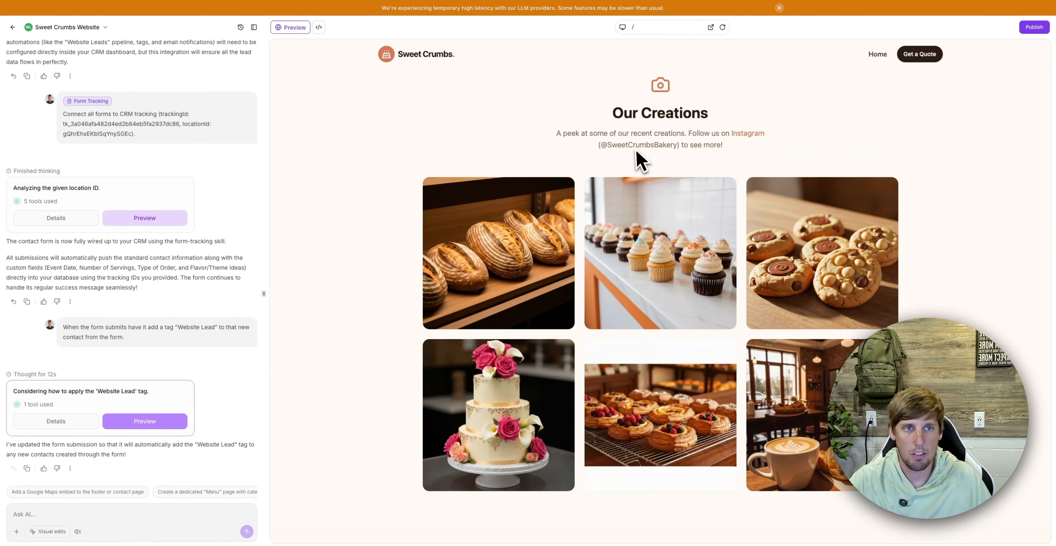
{"action": "scroll", "coordinate": [615, 187], "scroll_direction": "down", "scroll_amount": 8}
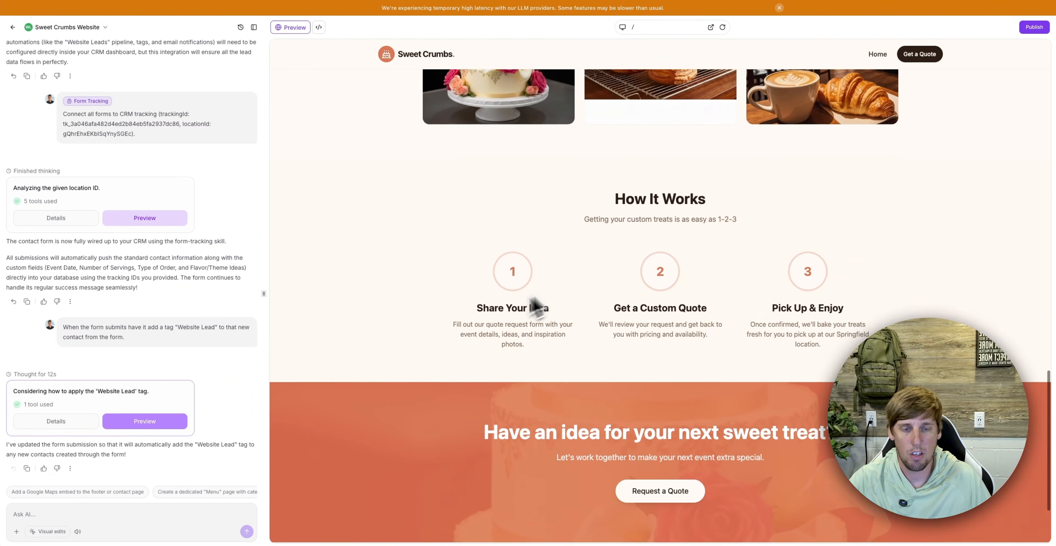
{"action": "scroll", "coordinate": [759, 427], "scroll_direction": "up", "scroll_amount": 10}
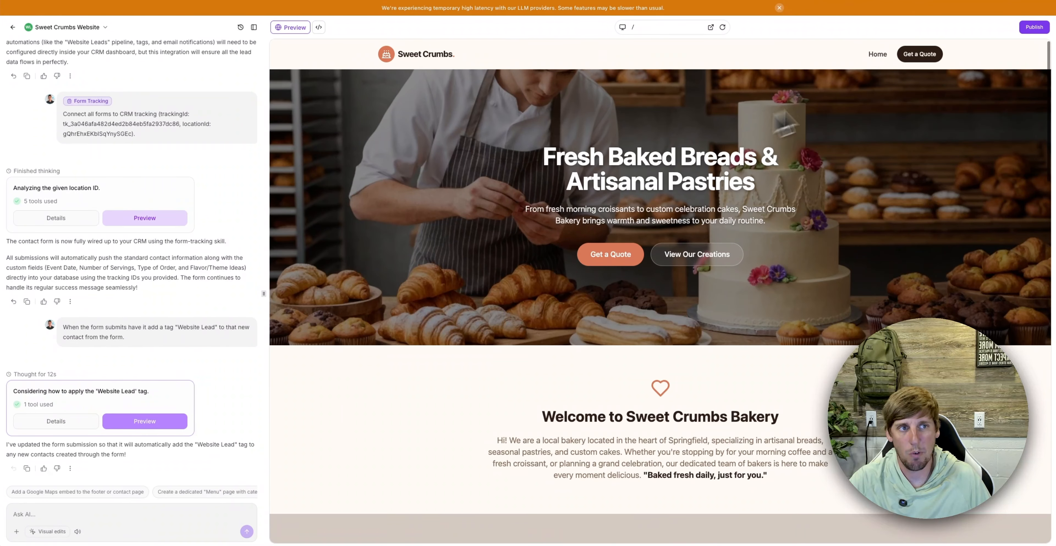
Open the site's quote request form and fill in the customer's first name, last name, email address and phone number.
{"action": "left_click", "coordinate": [922, 58]}
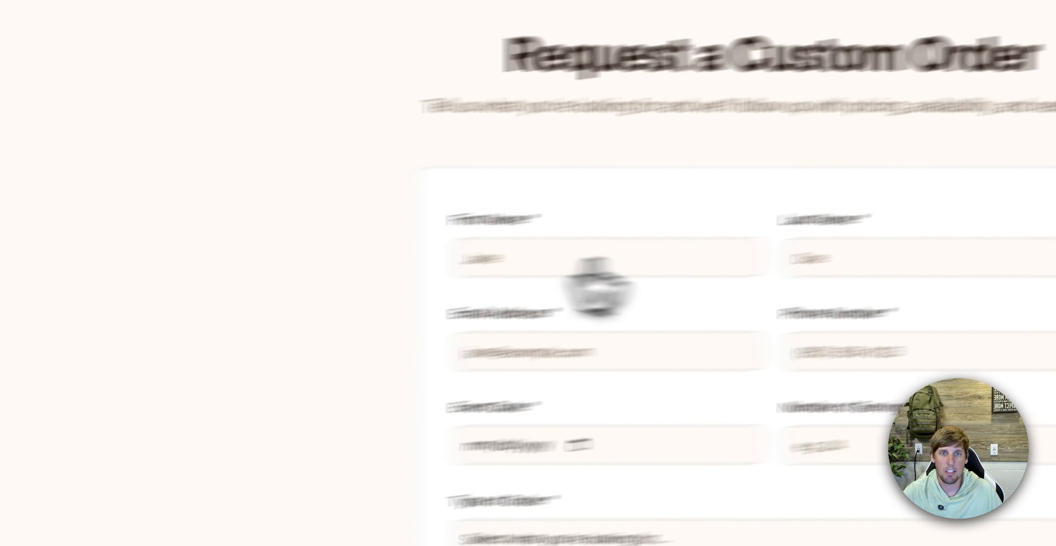
{"action": "left_click", "coordinate": [467, 282]}
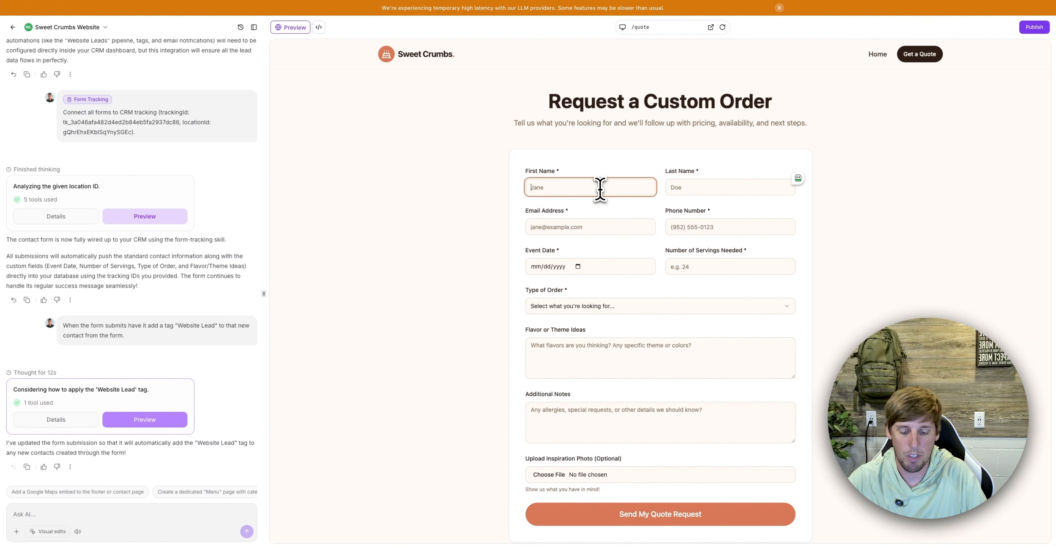
{"action": "type", "text": "jeff"}
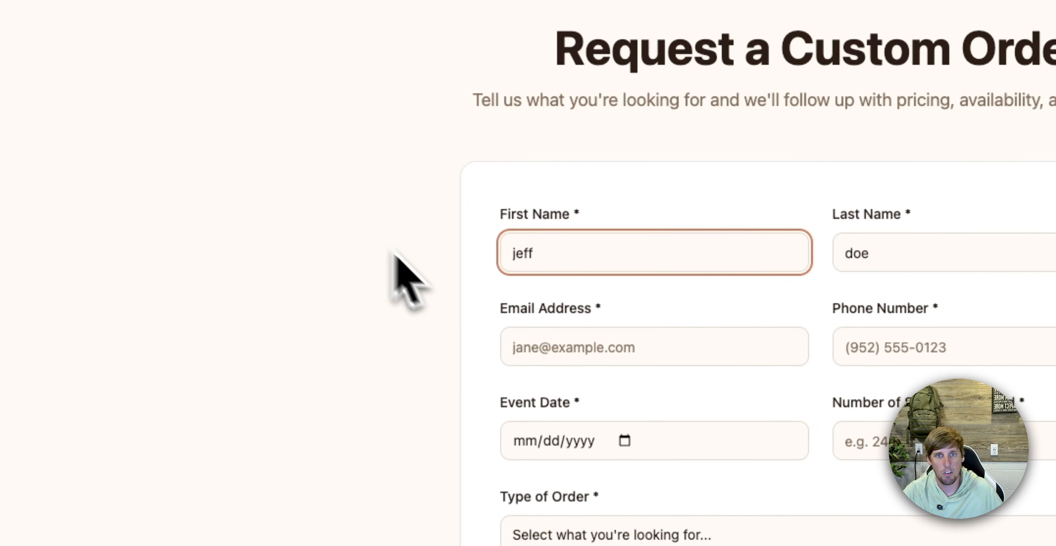
{"action": "left_click", "coordinate": [662, 355]}
{"action": "type", "text": "jeff"}
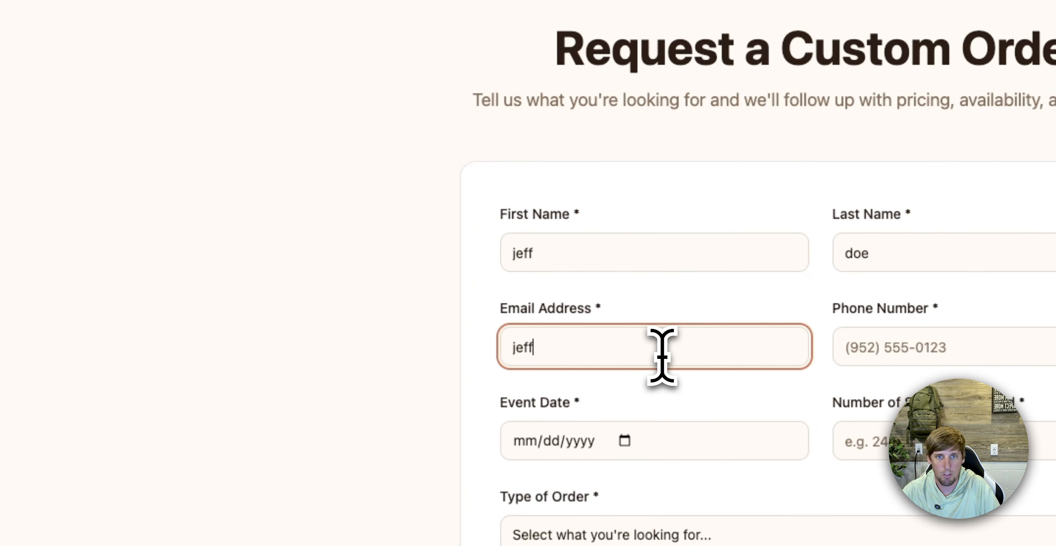
{"action": "type", "text": "@example.com"}
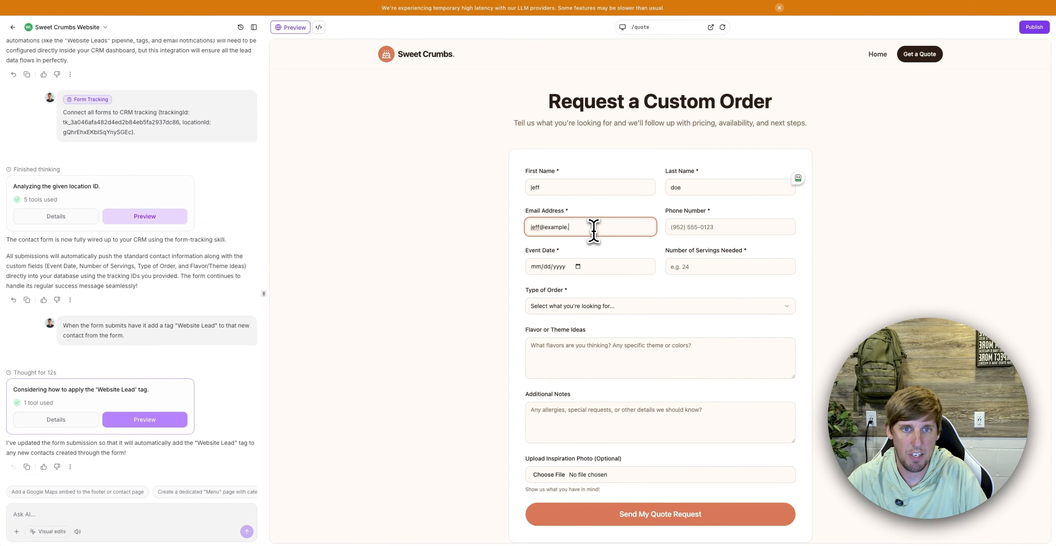
{"action": "key", "text": "Tab"}
{"action": "type", "text": "761"}
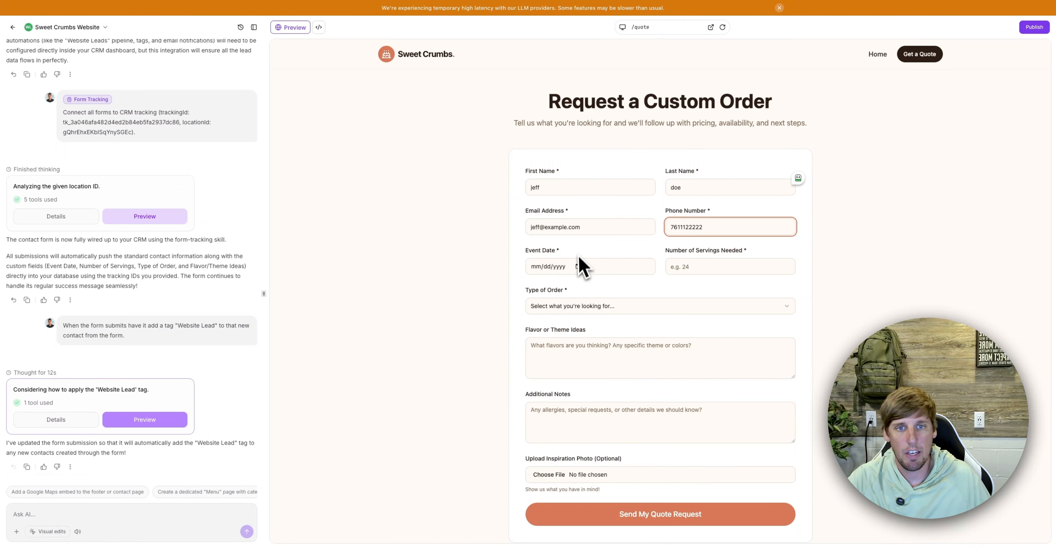
Set the event date to 06/16/2026, the number of servings to 12 and the order type to Custom Cookies.
{"action": "left_click", "coordinate": [577, 266]}
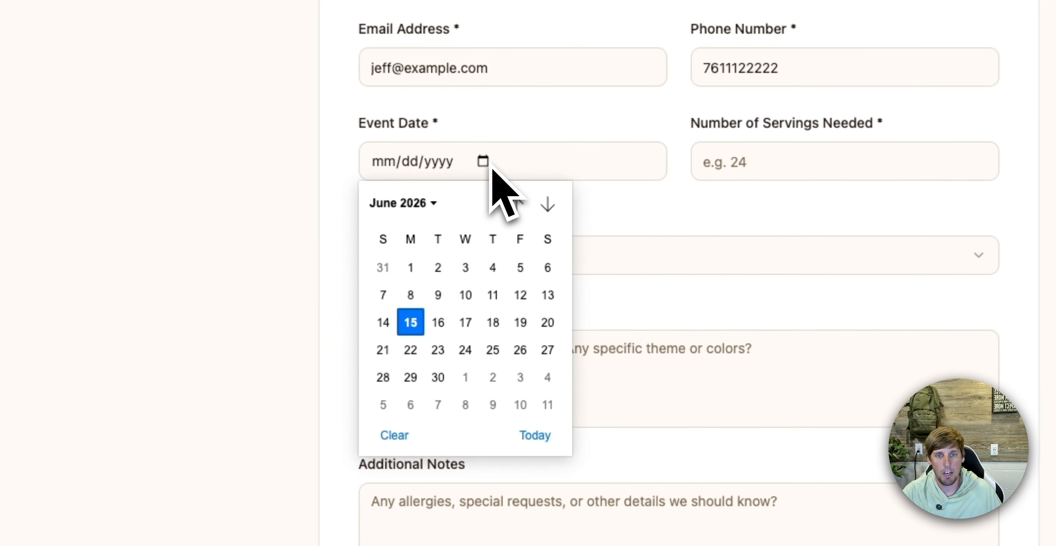
{"action": "left_click", "coordinate": [438, 322]}
{"action": "left_click", "coordinate": [731, 172]}
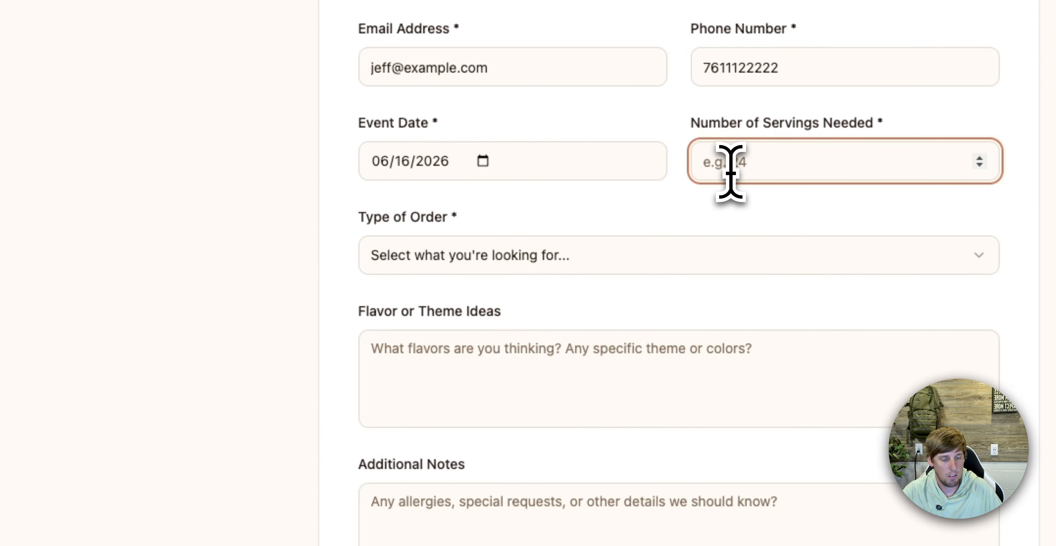
{"action": "type", "text": "12"}
{"action": "left_click", "coordinate": [634, 260]}
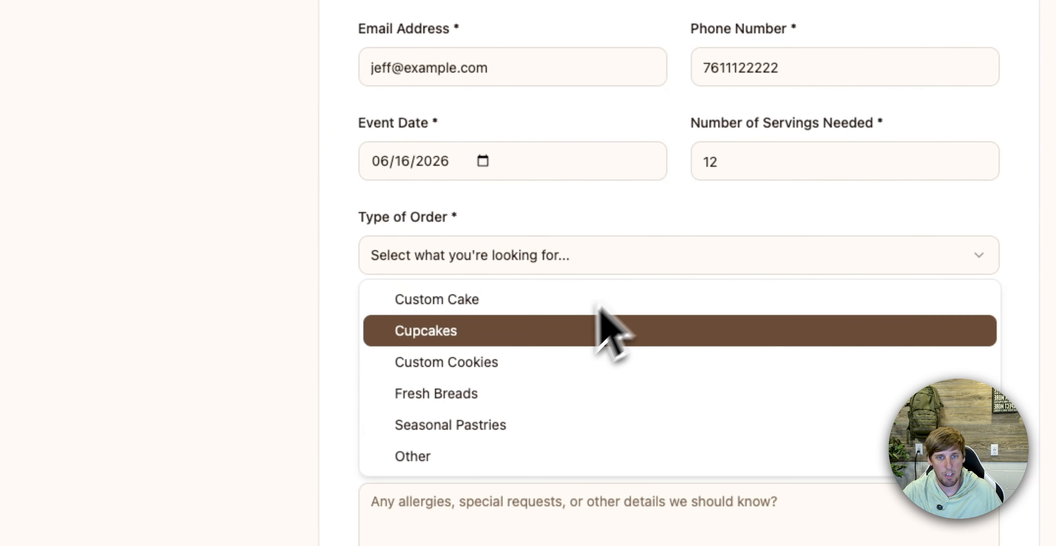
{"action": "left_click", "coordinate": [548, 365]}
{"action": "left_click", "coordinate": [427, 264]}
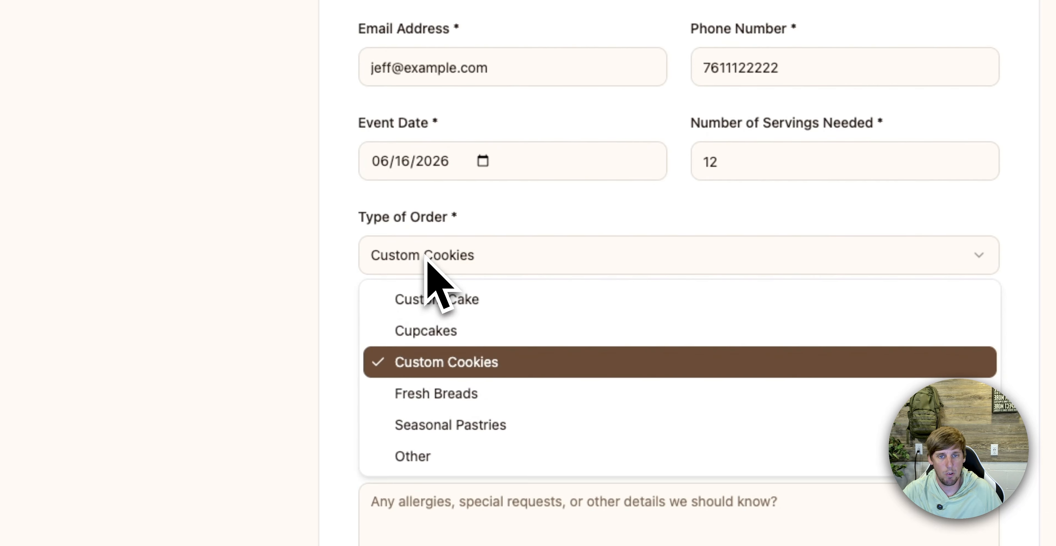
{"action": "left_click", "coordinate": [316, 355]}
Enter "chocolate" as the flavor idea and "none" as the additional notes, and submit the quote request.
{"action": "left_click", "coordinate": [474, 367]}
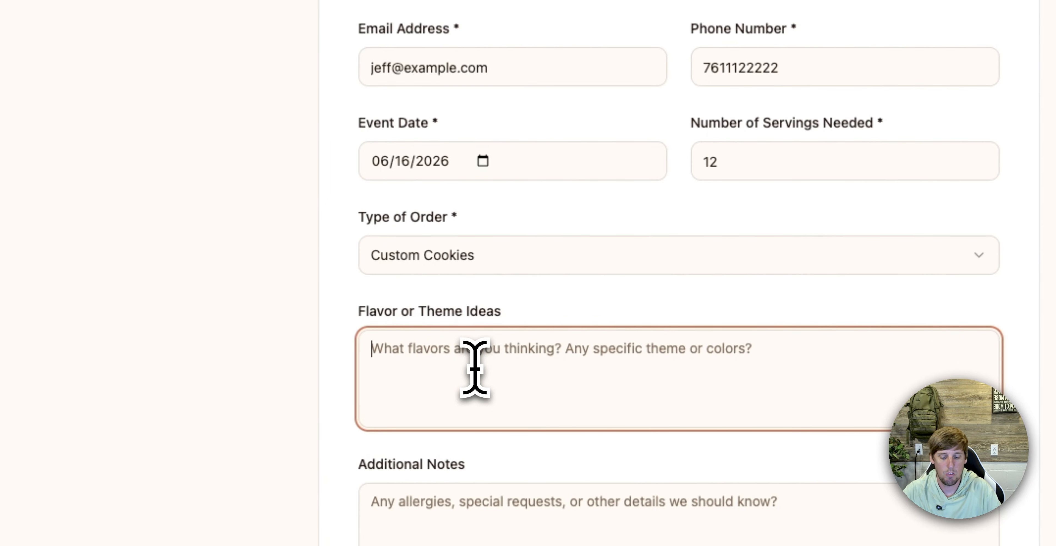
{"action": "type", "text": "cboc"}
{"action": "key", "text": "BackSpace"}
{"action": "key", "text": "BackSpace"}
{"action": "key", "text": "BackSpace"}
{"action": "type", "text": "hocolate"}
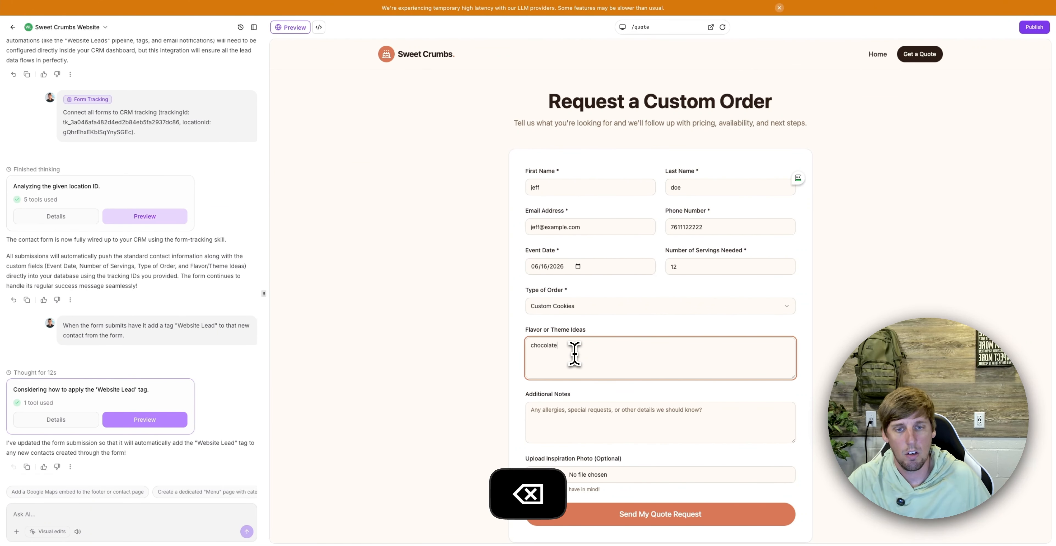
{"action": "left_click", "coordinate": [608, 410]}
{"action": "type", "text": "no"}
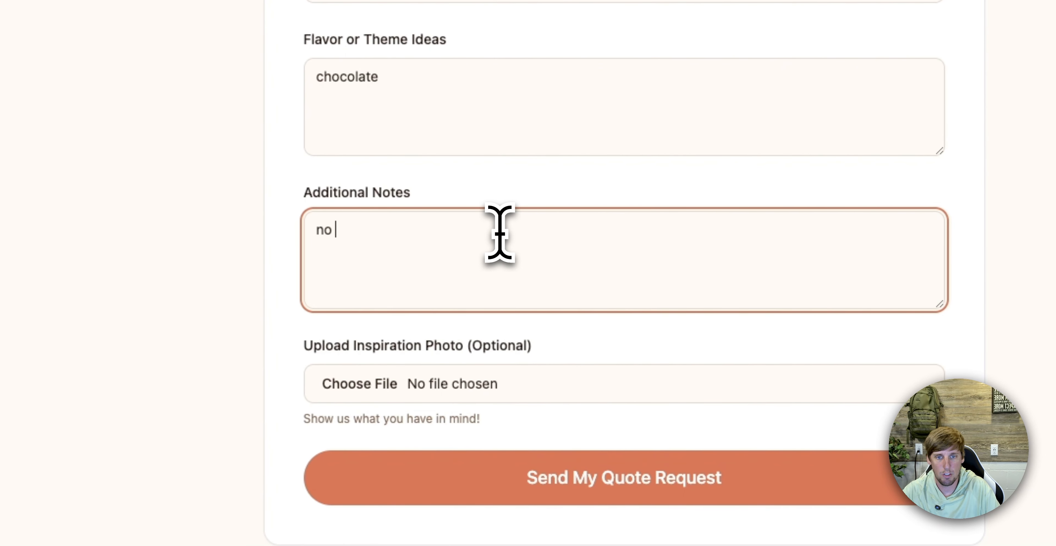
{"action": "key", "text": "BackSpace"}
{"action": "type", "text": "ne"}
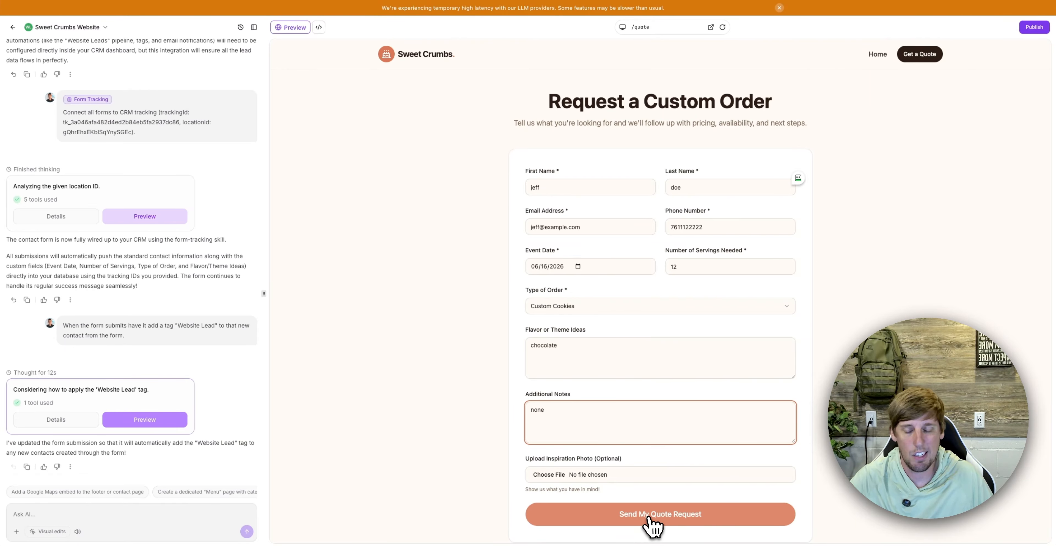
{"action": "left_click", "coordinate": [649, 517]}
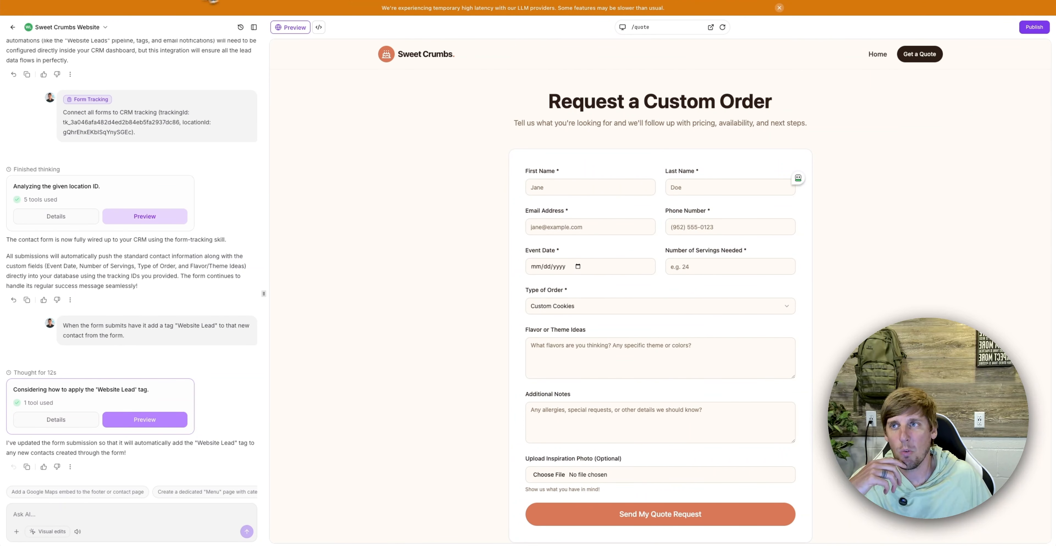
Leave AI Studio for the CRM contacts, open the newly submitted contact and check its tag, contact fields and additional order info.
{"action": "left_click", "coordinate": [13, 27]}
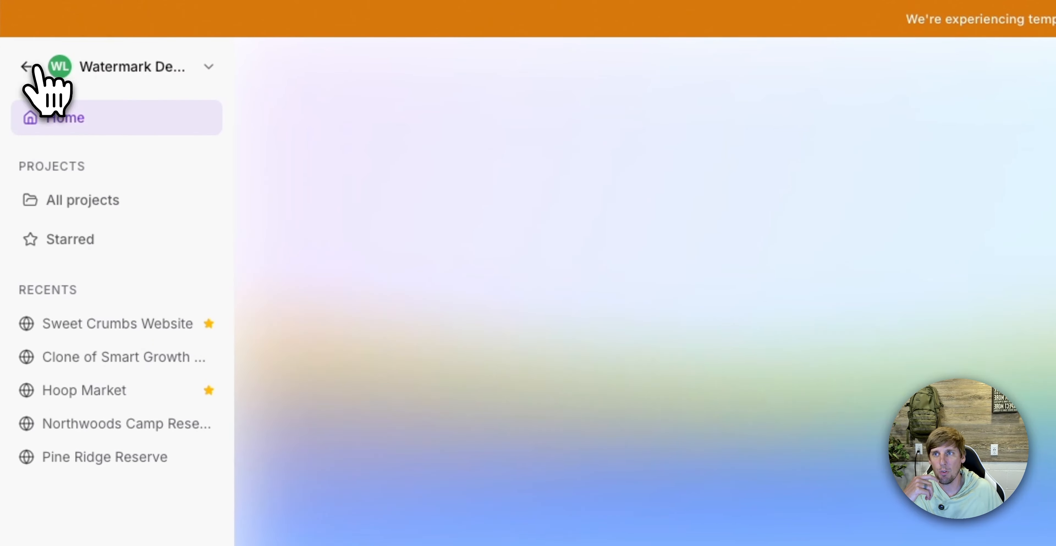
{"action": "left_click", "coordinate": [19, 81]}
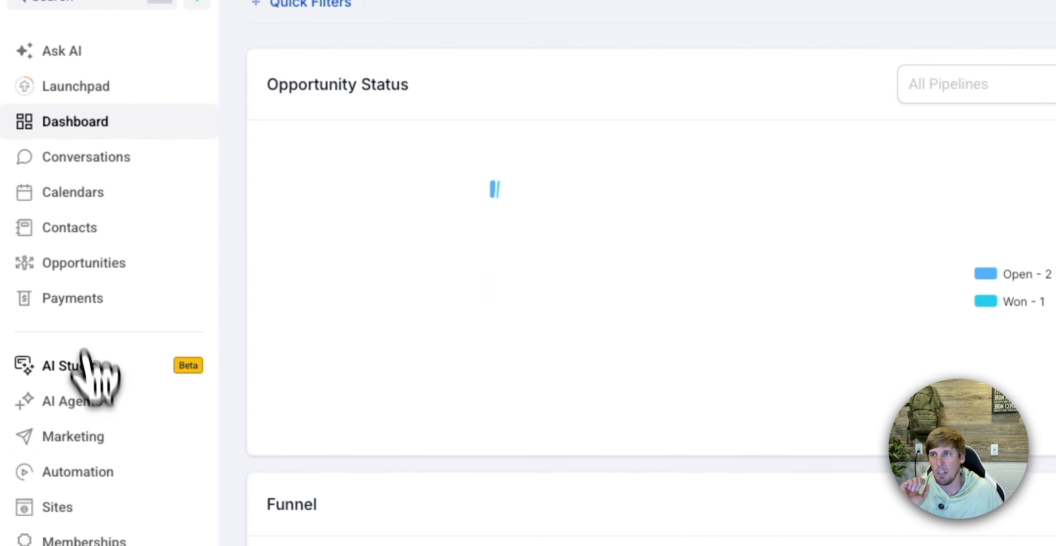
{"action": "left_click", "coordinate": [81, 228]}
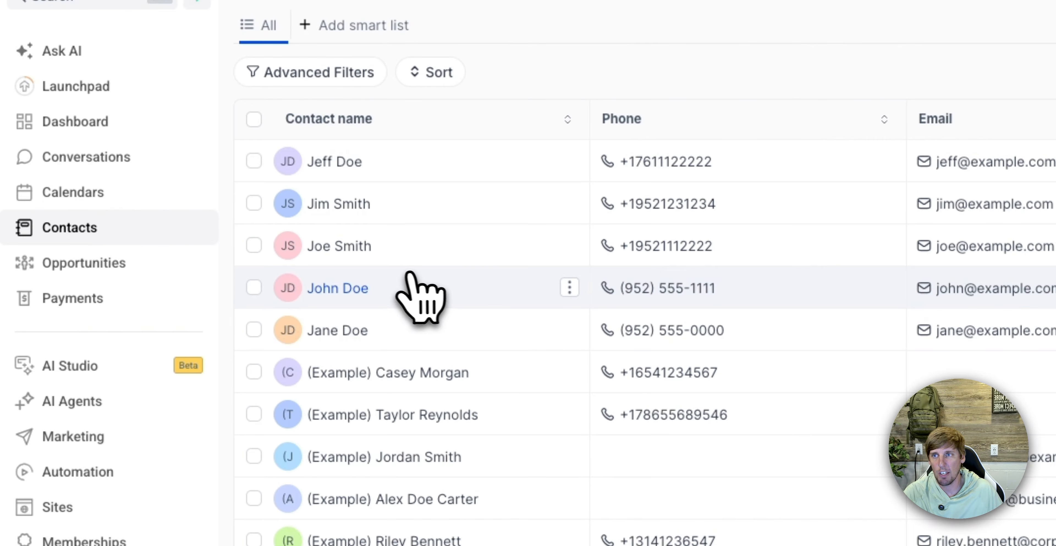
{"action": "left_click", "coordinate": [343, 161]}
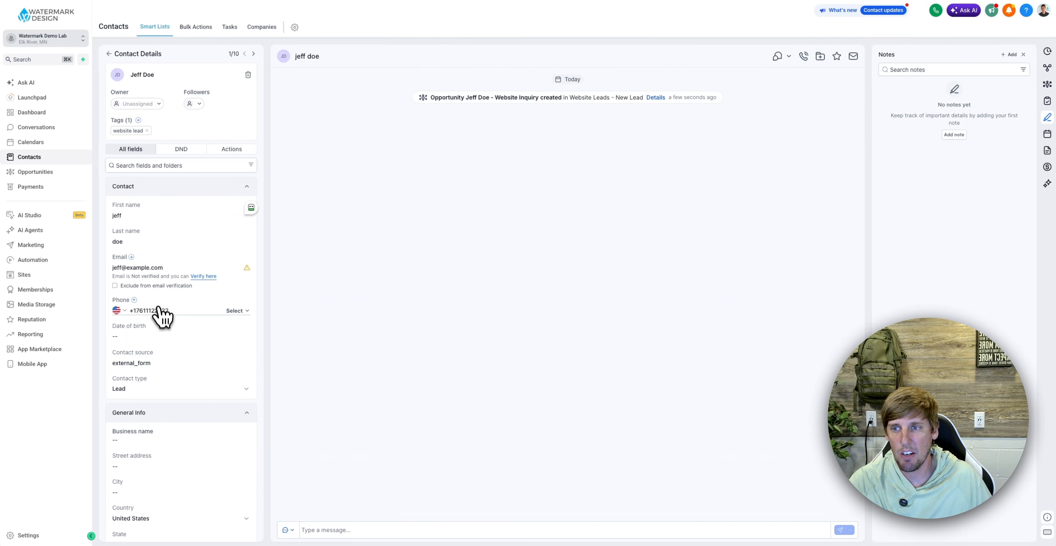
{"action": "scroll", "coordinate": [161, 314], "scroll_direction": "down", "scroll_amount": 4}
{"action": "scroll", "coordinate": [160, 323], "scroll_direction": "down", "scroll_amount": 8}
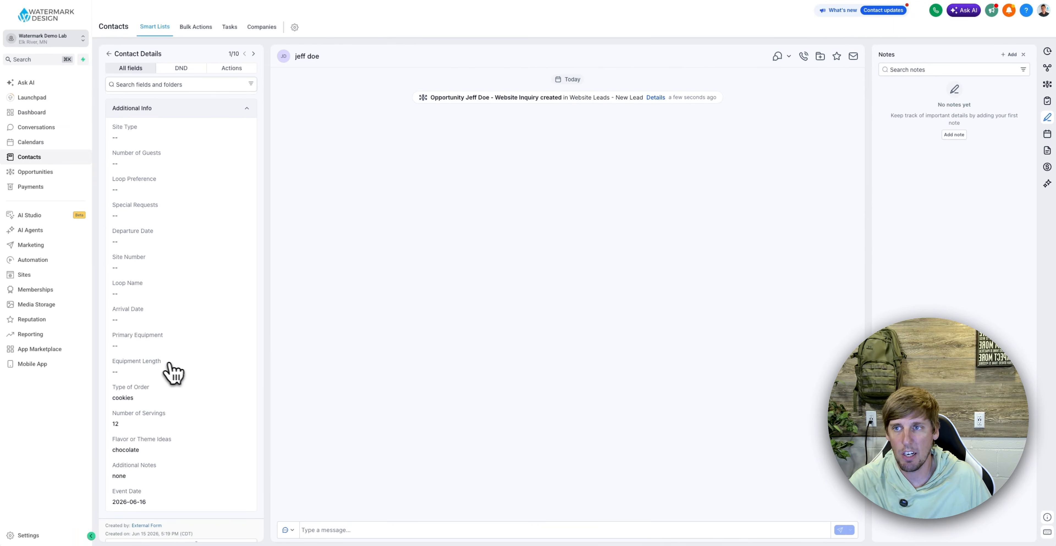
Check the Website Leads opportunity pipeline, and open the "Website Lead Capture - (Sweet Crumbs Bakery)" automation workflow.
{"action": "left_click", "coordinate": [35, 171]}
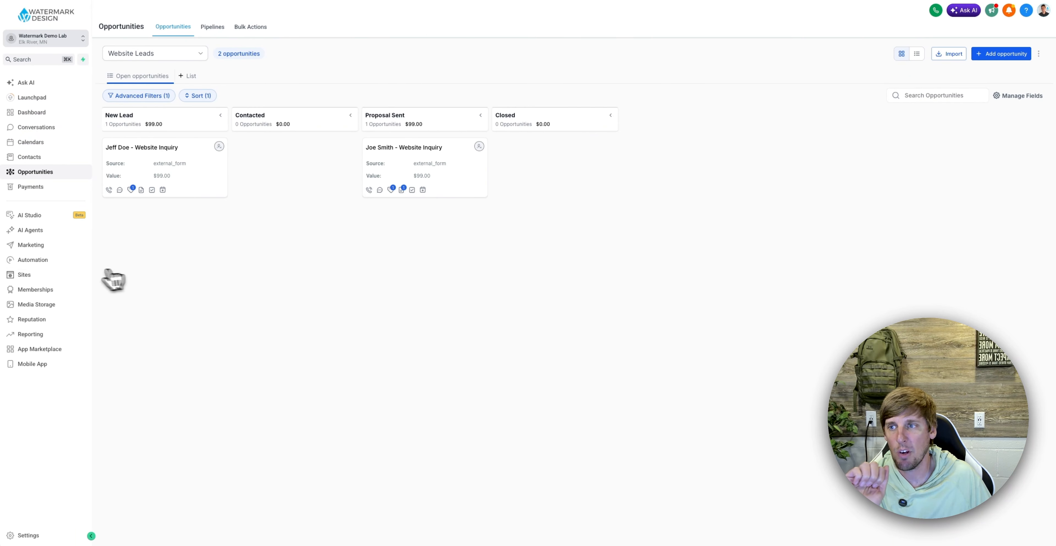
{"action": "left_click", "coordinate": [26, 260]}
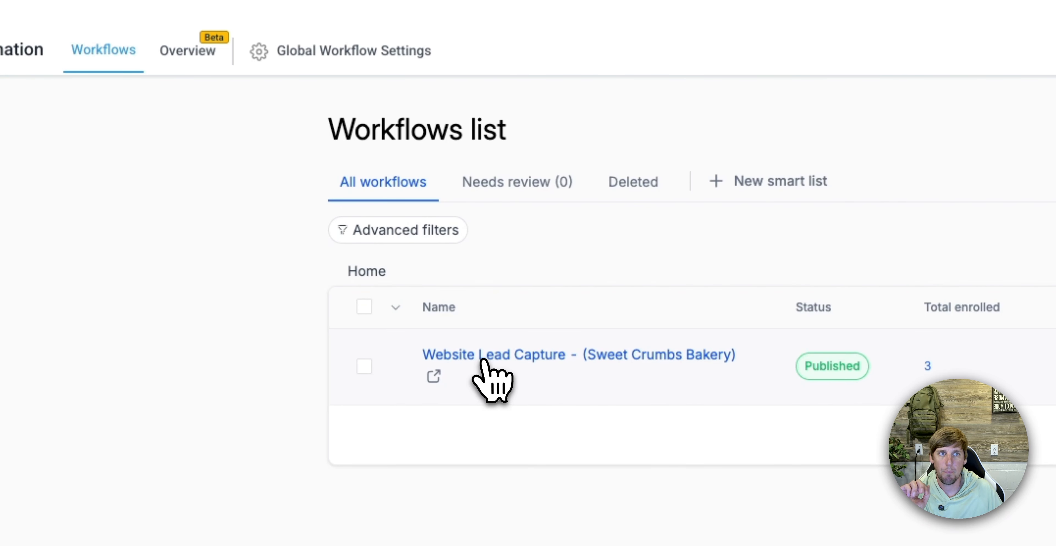
{"action": "left_click", "coordinate": [485, 360]}
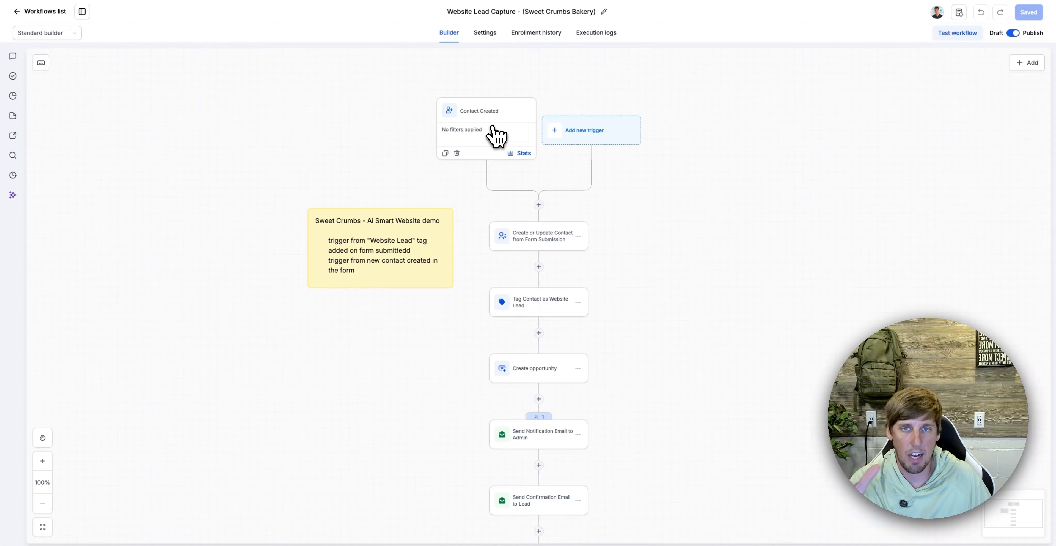
Inspect the settings of the Contact Created trigger and the "Create or Update Contact from Form Submission" action.
{"action": "left_click", "coordinate": [496, 135]}
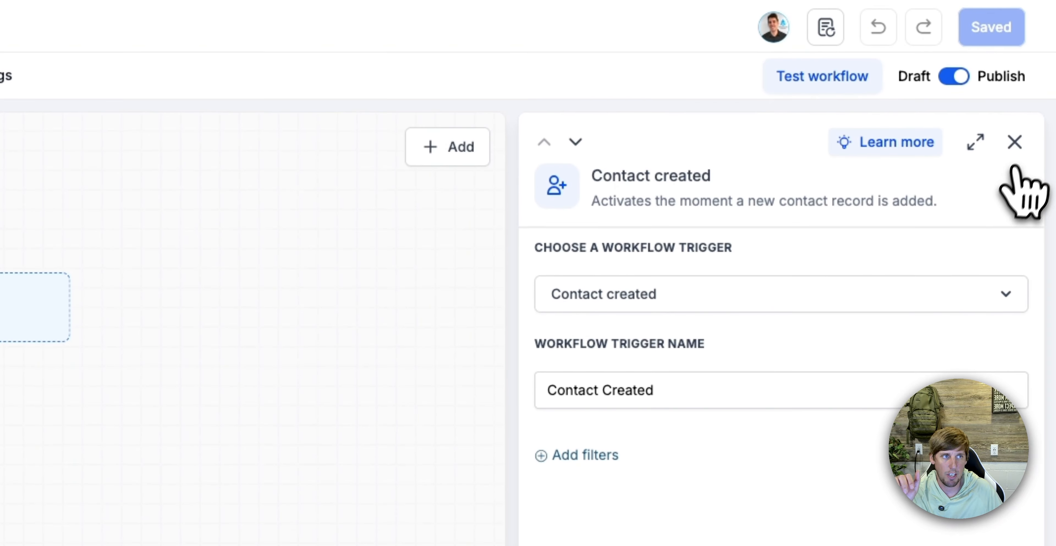
{"action": "left_click", "coordinate": [1015, 66]}
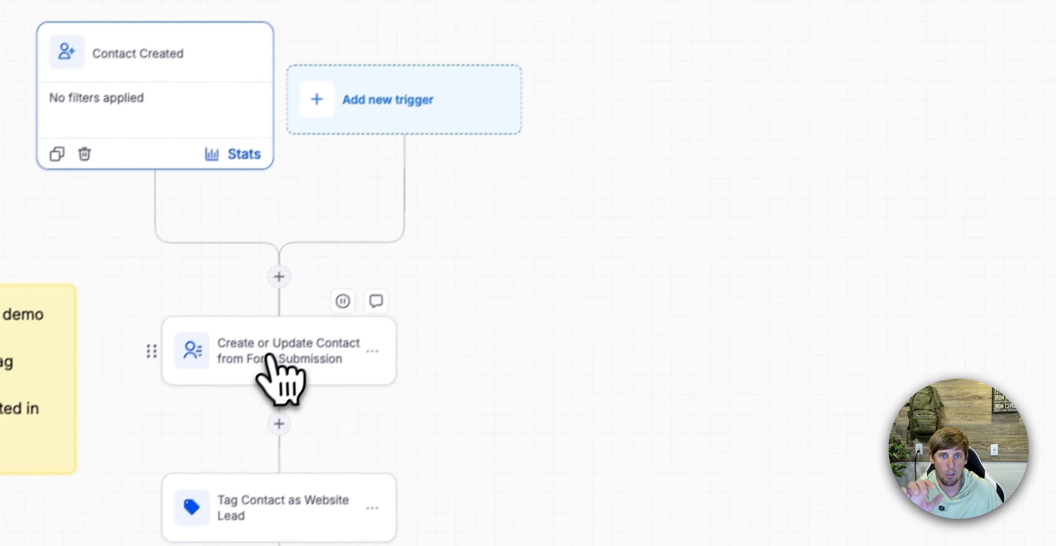
{"action": "left_click", "coordinate": [123, 509]}
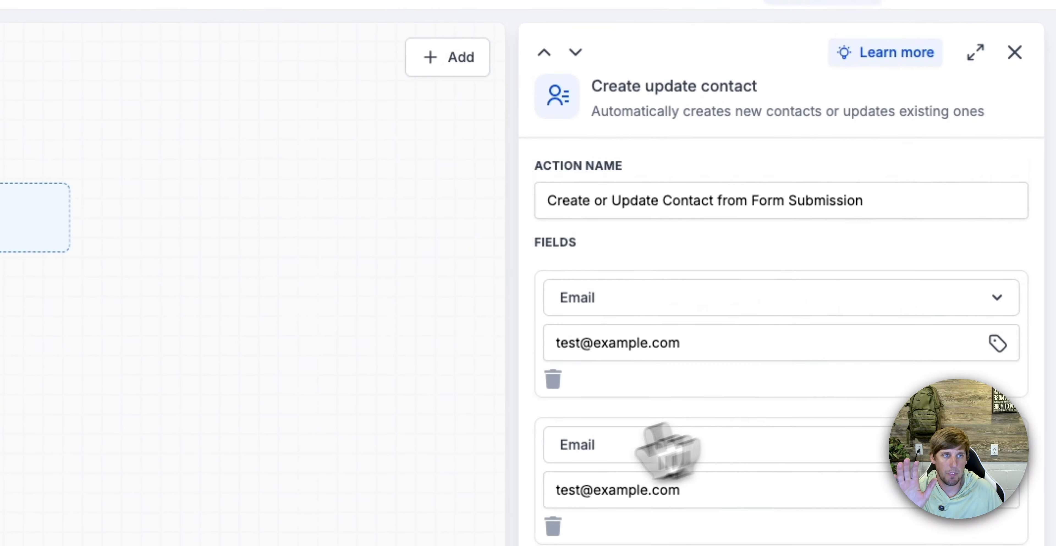
{"action": "left_click", "coordinate": [1016, 64]}
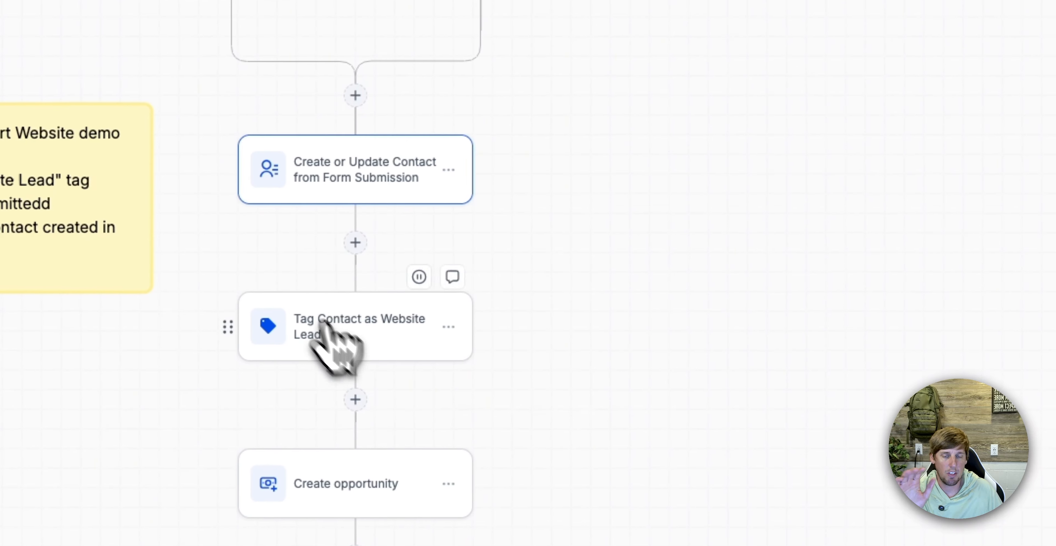
Inspect the "Tag Contact as Website Lead" action and the Create opportunity action, including its pipeline and full Opportunity Name value.
{"action": "left_click", "coordinate": [351, 322]}
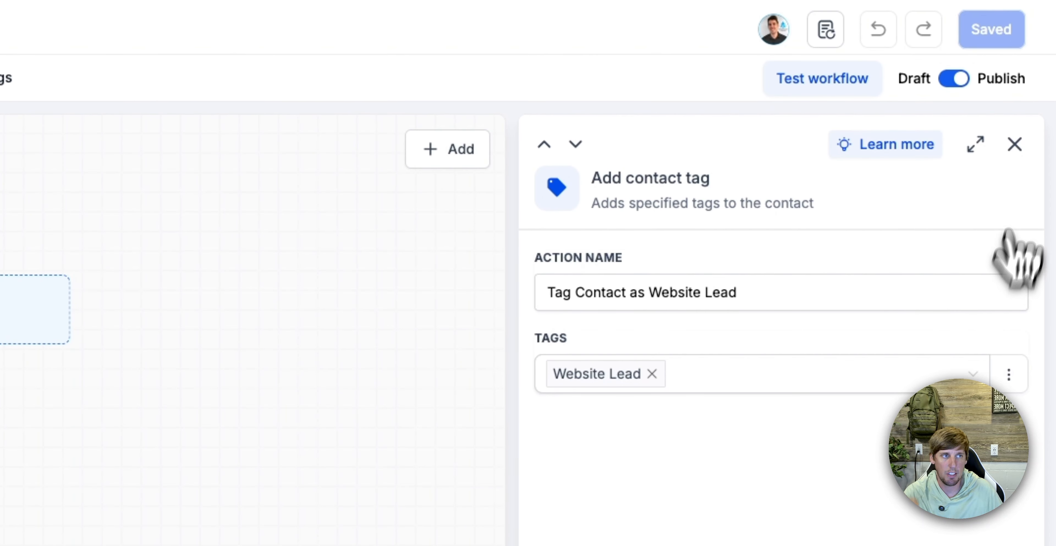
{"action": "left_click", "coordinate": [1015, 144]}
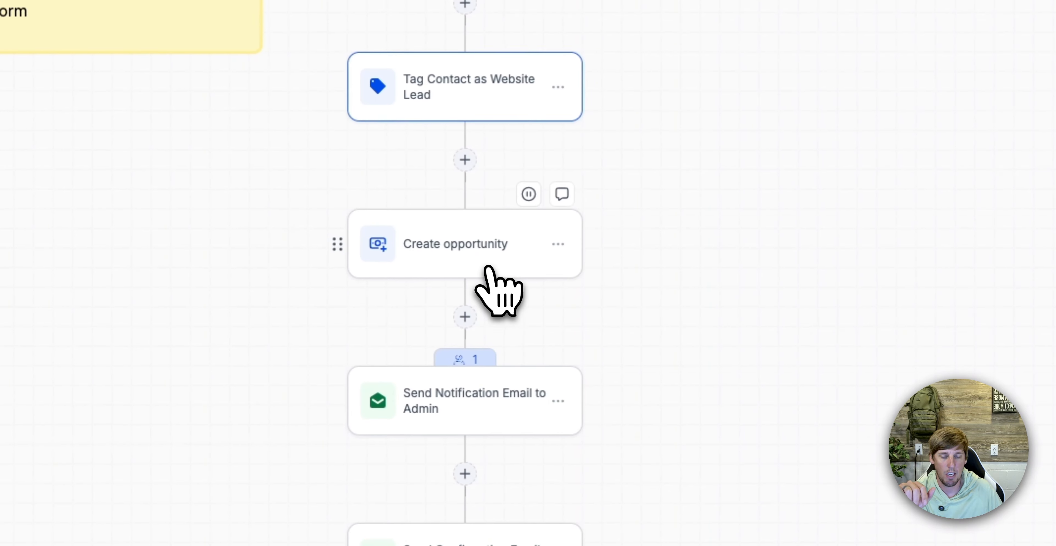
{"action": "left_click", "coordinate": [543, 229]}
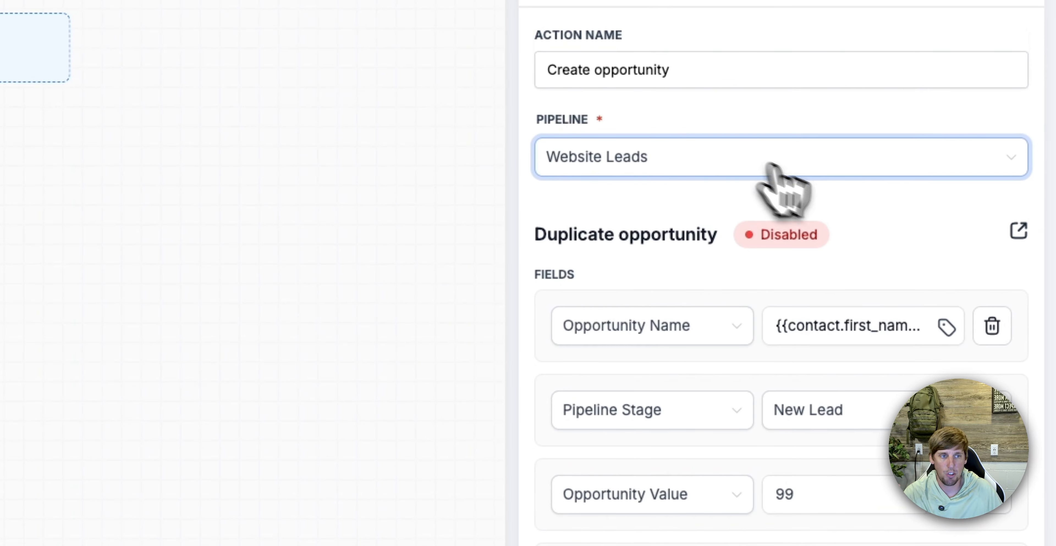
{"action": "scroll", "coordinate": [672, 448], "scroll_direction": "down", "scroll_amount": 6}
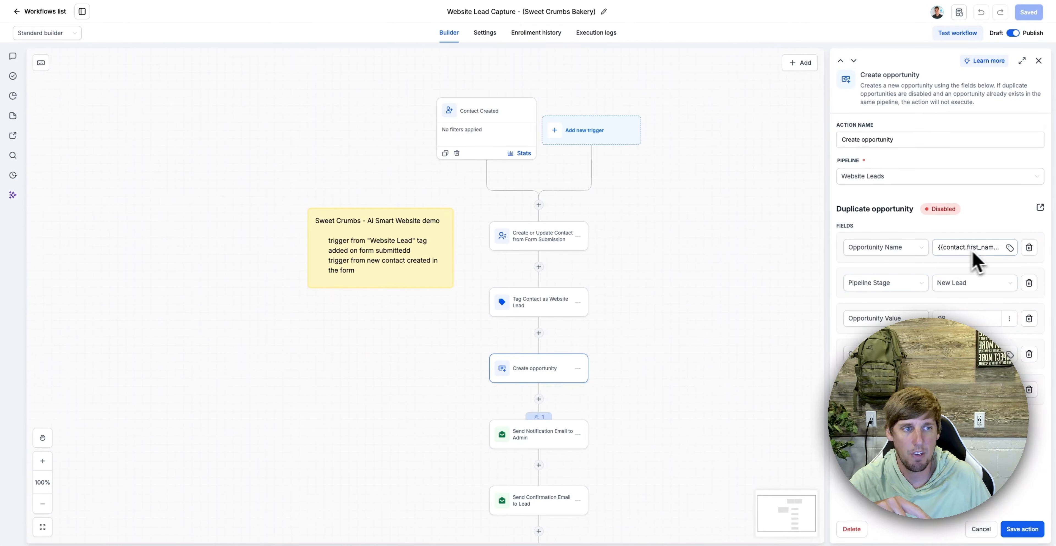
{"action": "left_click_drag", "start_coordinate": [977, 247], "coordinate": [1016, 250]}
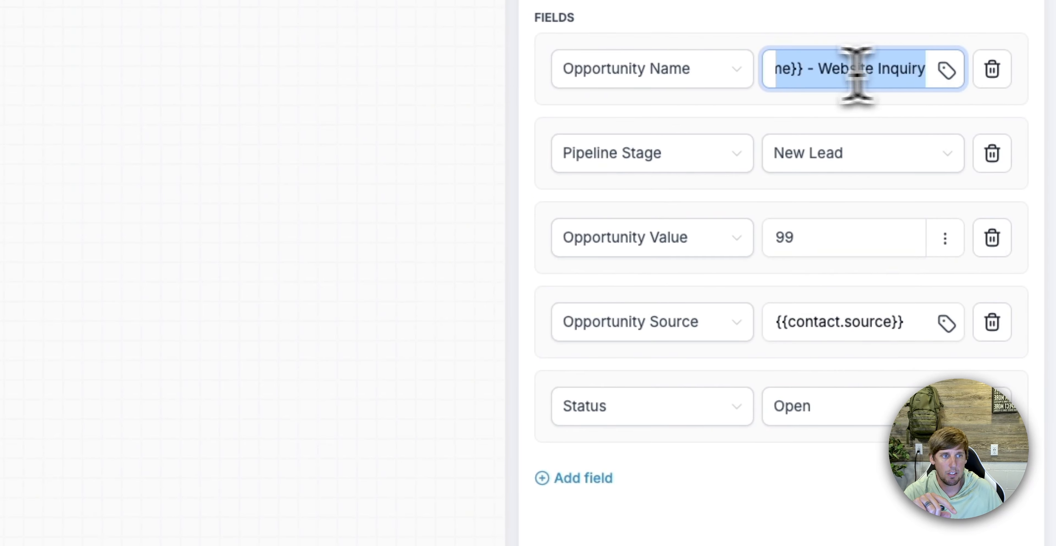
{"action": "left_click_drag", "start_coordinate": [857, 76], "coordinate": [989, 70]}
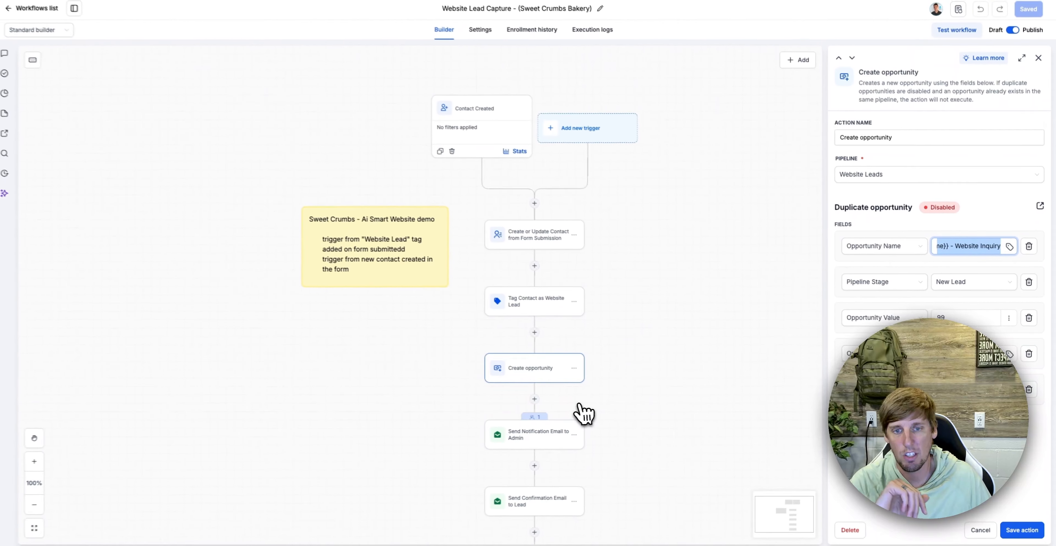
Inspect the "Send Notification Email to Admin" action, checking its subject, message body and additional settings.
{"action": "scroll", "coordinate": [584, 412], "scroll_direction": "down", "scroll_amount": 1}
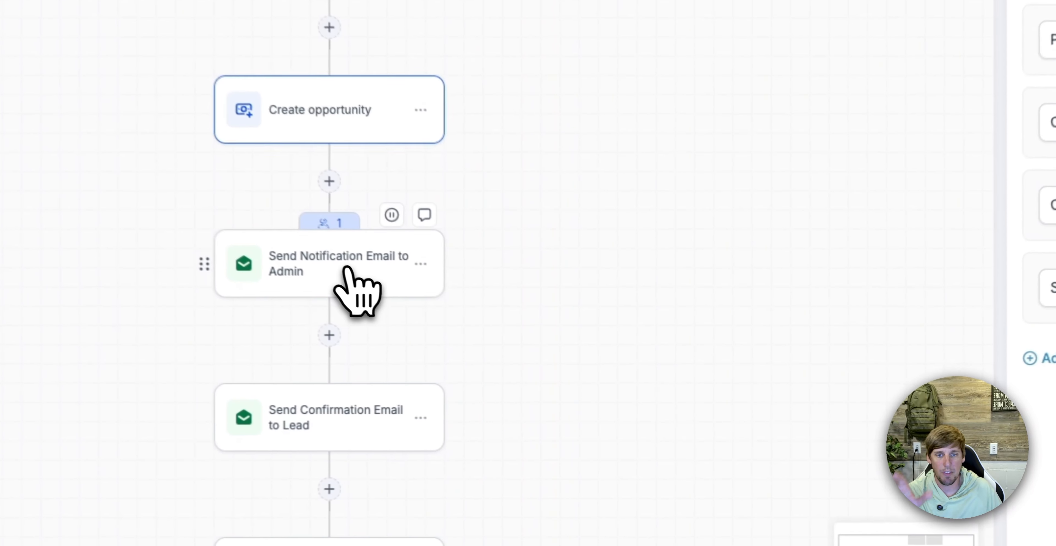
{"action": "left_click", "coordinate": [547, 390]}
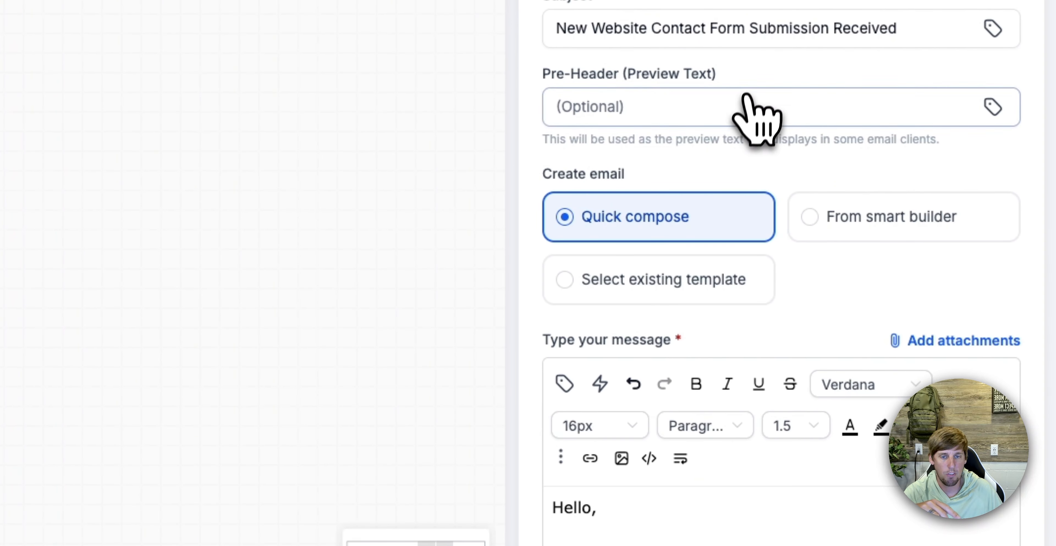
{"action": "scroll", "coordinate": [759, 82], "scroll_direction": "down", "scroll_amount": 3}
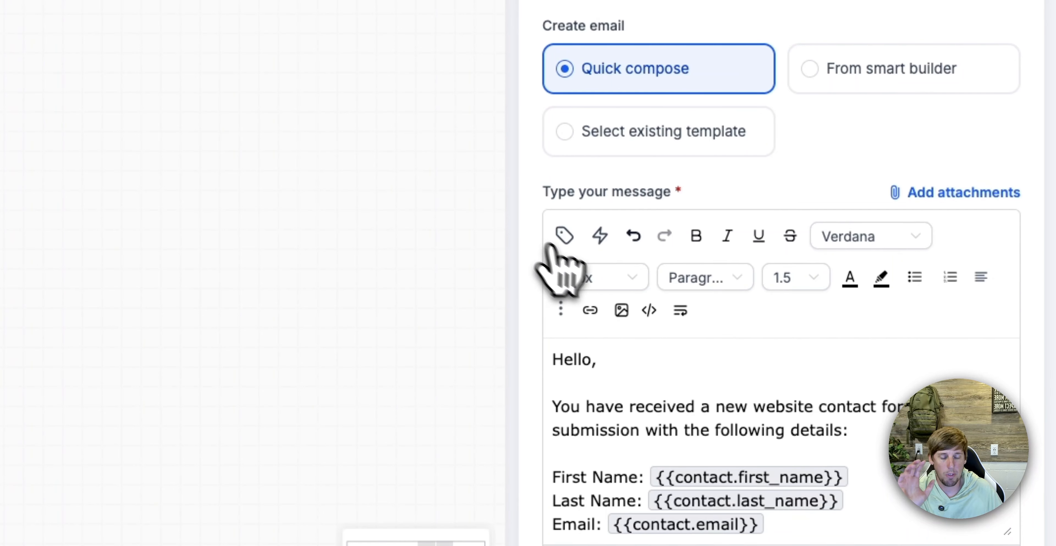
{"action": "scroll", "coordinate": [701, 288], "scroll_direction": "down", "scroll_amount": 5}
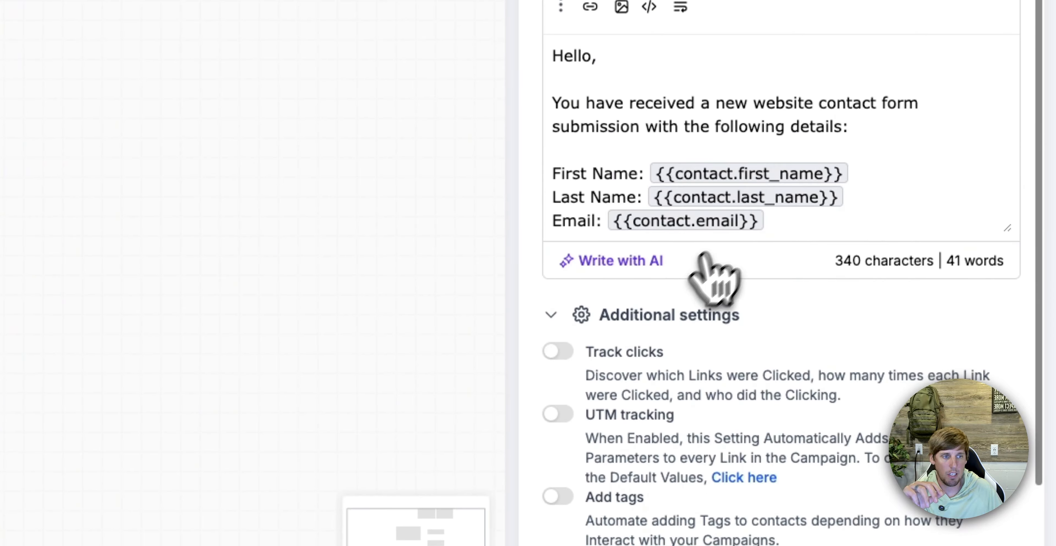
{"action": "scroll", "coordinate": [931, 283], "scroll_direction": "up", "scroll_amount": 3}
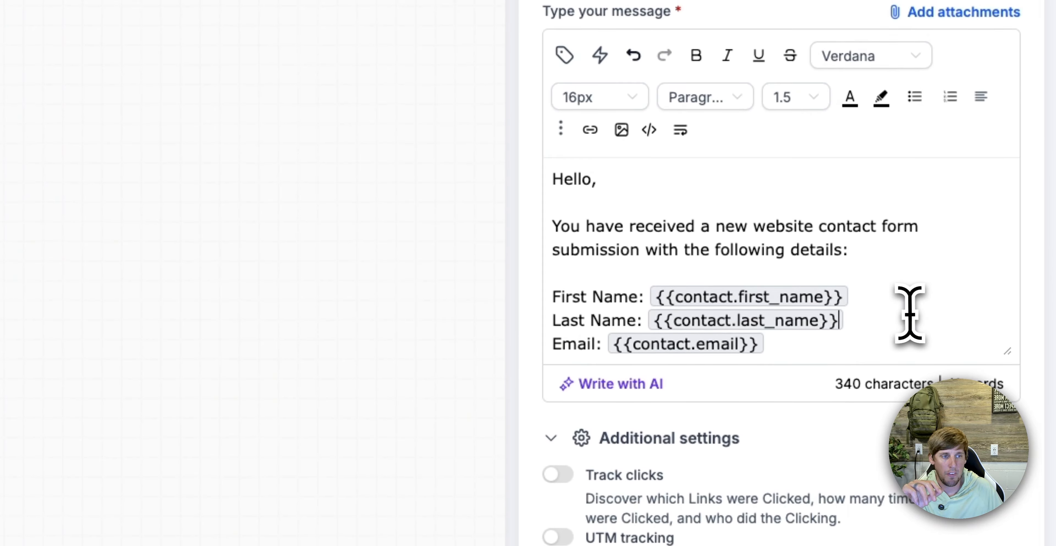
{"action": "scroll", "coordinate": [906, 314], "scroll_direction": "down", "scroll_amount": 4}
{"action": "scroll", "coordinate": [904, 316], "scroll_direction": "up", "scroll_amount": 4}
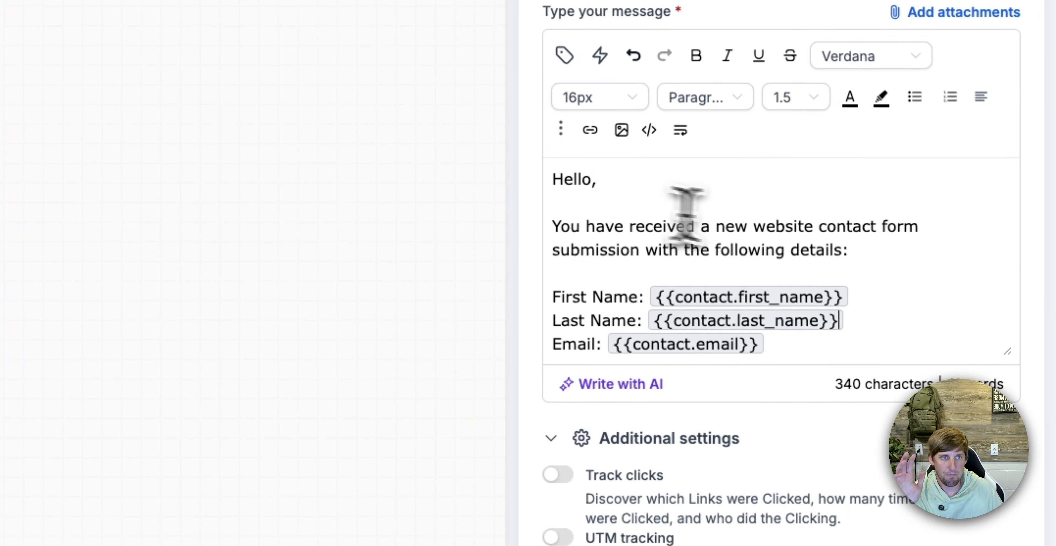
Review the "Send Confirmation Email to Lead" message and the "Add Note with Form Details" action.
{"action": "left_click", "coordinate": [274, 329]}
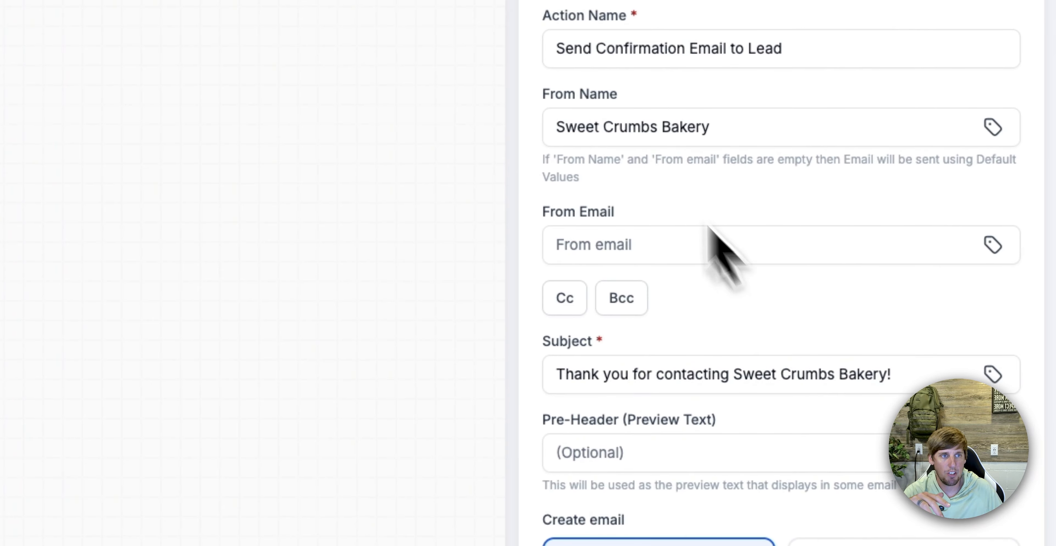
{"action": "scroll", "coordinate": [738, 375], "scroll_direction": "down", "scroll_amount": 15}
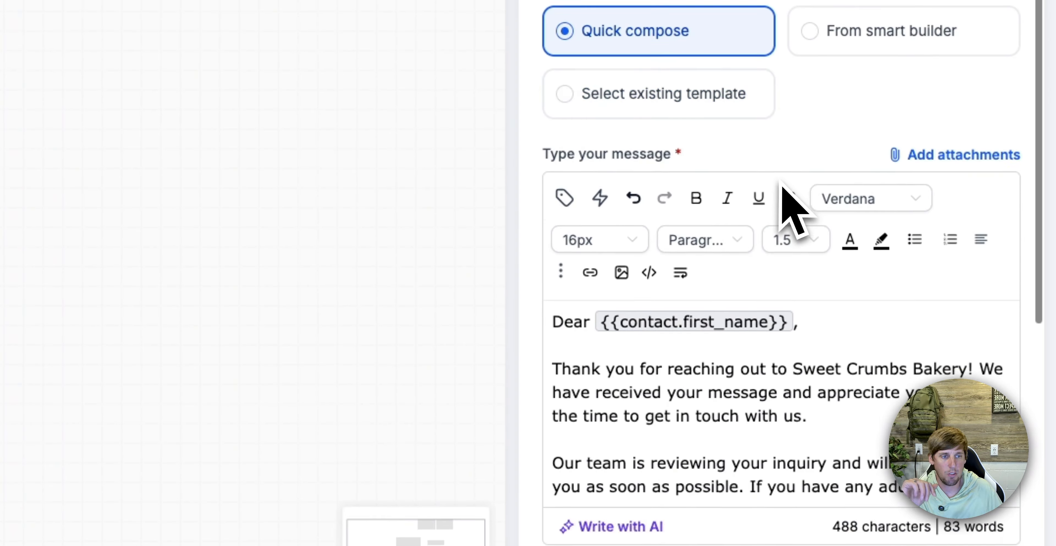
{"action": "scroll", "coordinate": [832, 324], "scroll_direction": "down", "scroll_amount": 5}
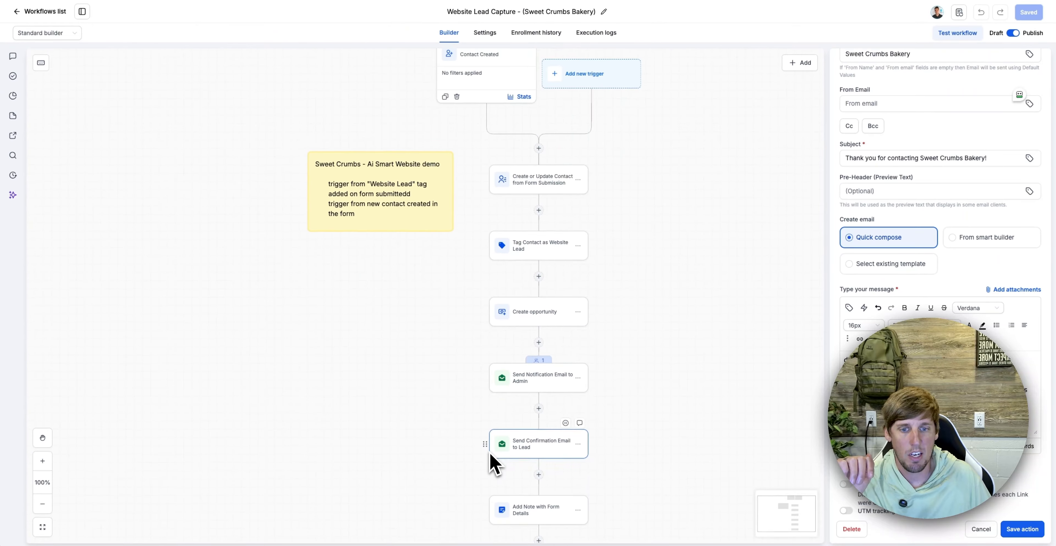
{"action": "left_click", "coordinate": [535, 449]}
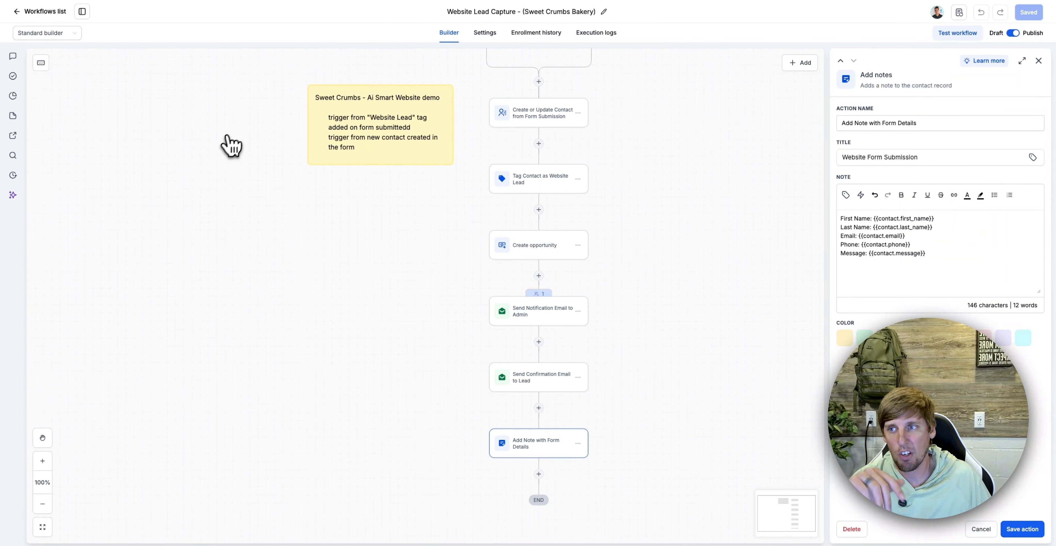
Open the workflow's AI assistant and look at its Chat and Build modes.
{"action": "left_click", "coordinate": [13, 195]}
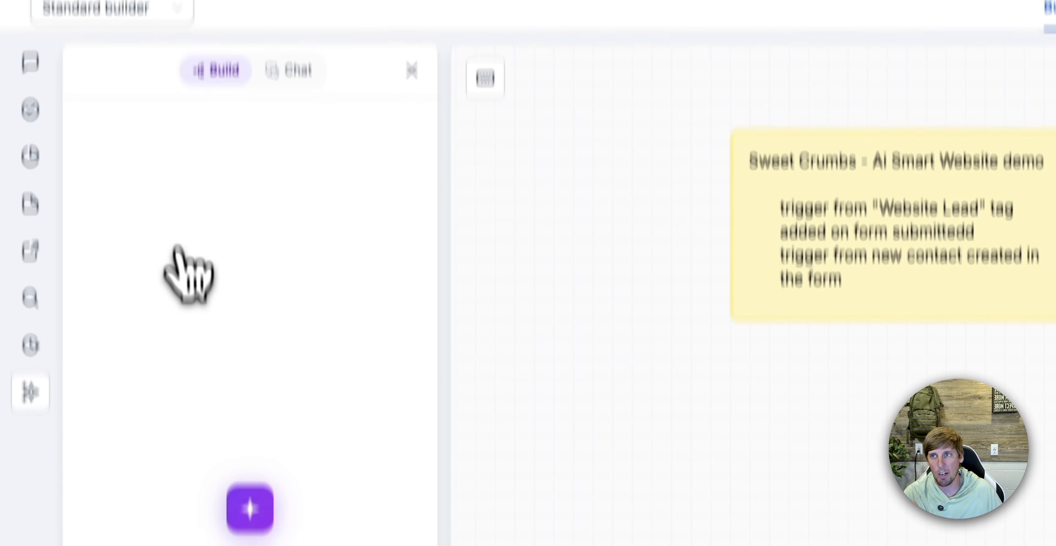
{"action": "left_click", "coordinate": [289, 72]}
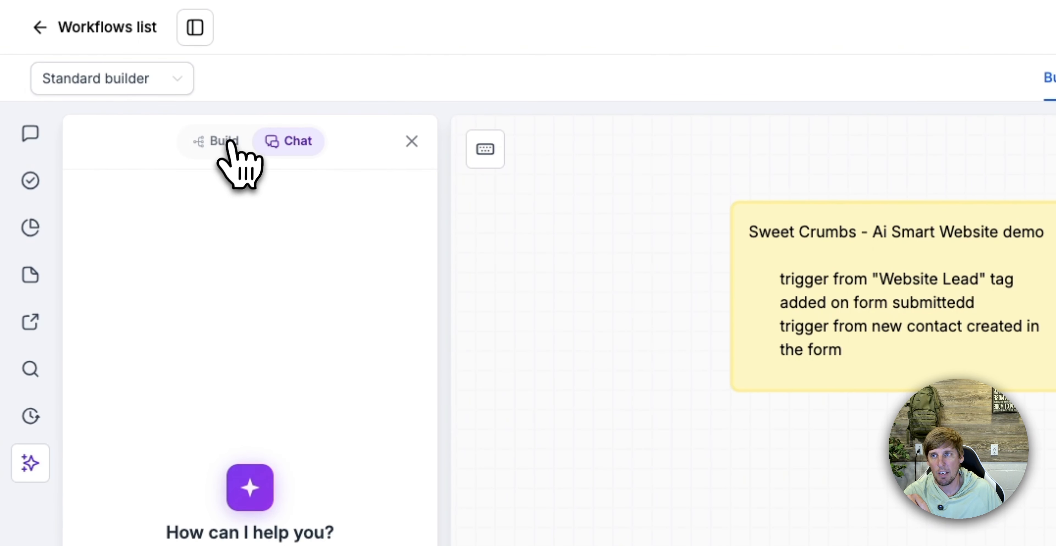
{"action": "left_click", "coordinate": [228, 140]}
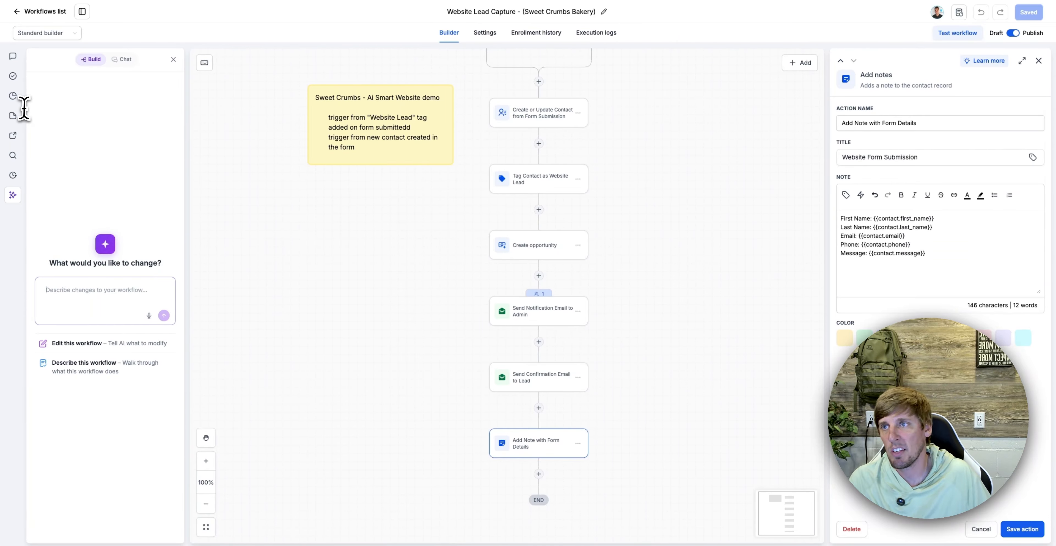
Leave the workflow for the Website Leads opportunities, review the details of the New Lead opportunity, and close it without changes.
{"action": "left_click", "coordinate": [16, 11]}
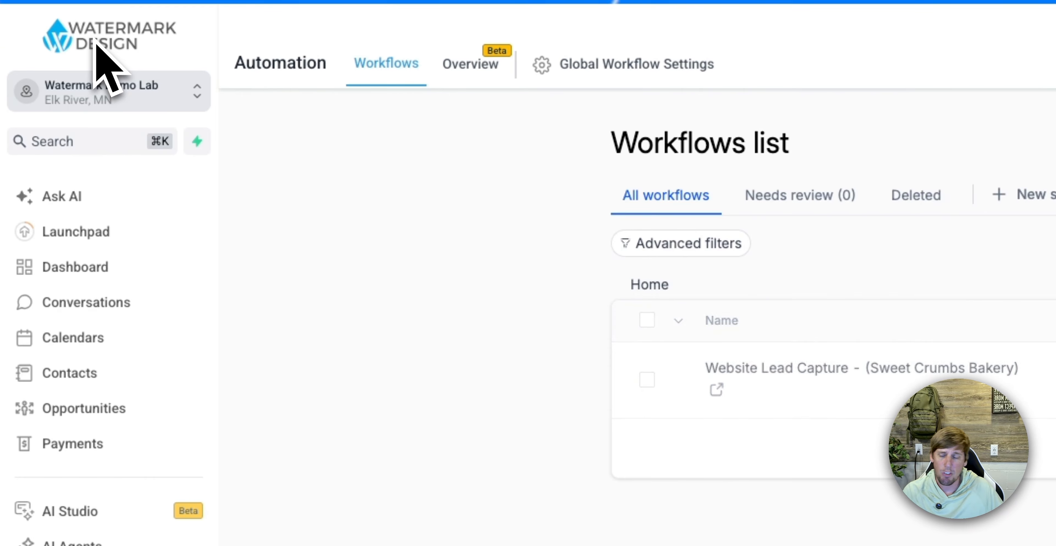
{"action": "left_click", "coordinate": [142, 411]}
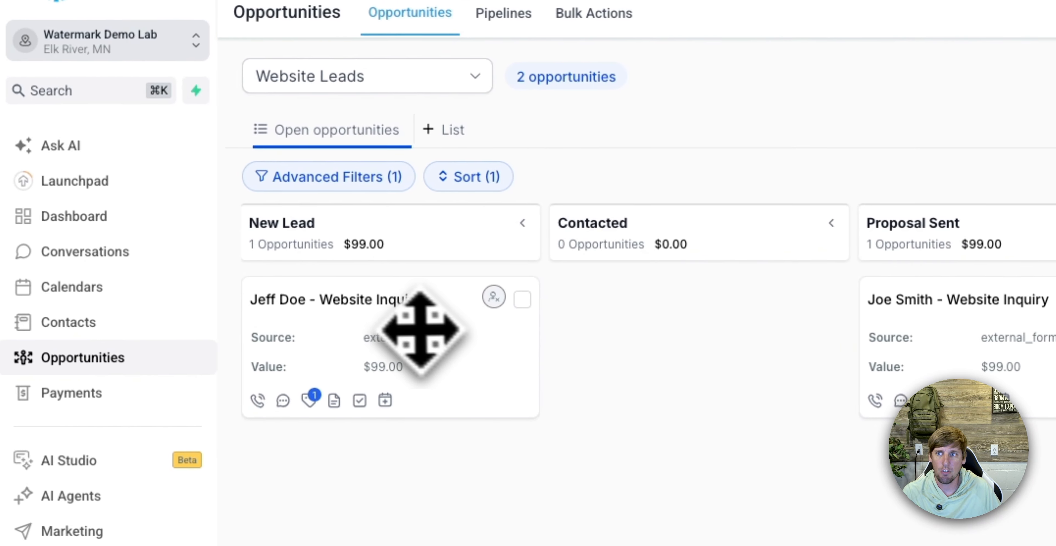
{"action": "left_click", "coordinate": [420, 331]}
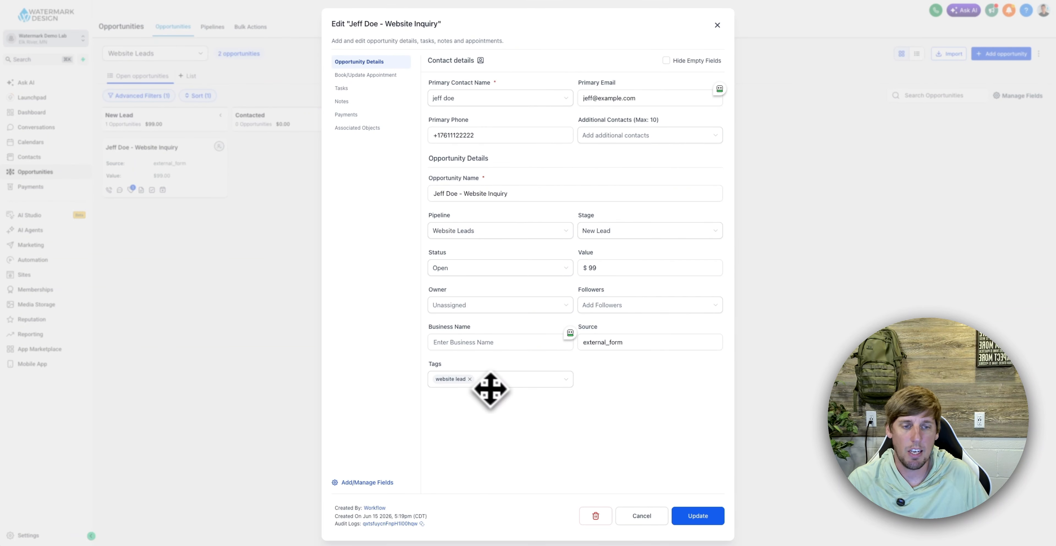
{"action": "left_click", "coordinate": [656, 524]}
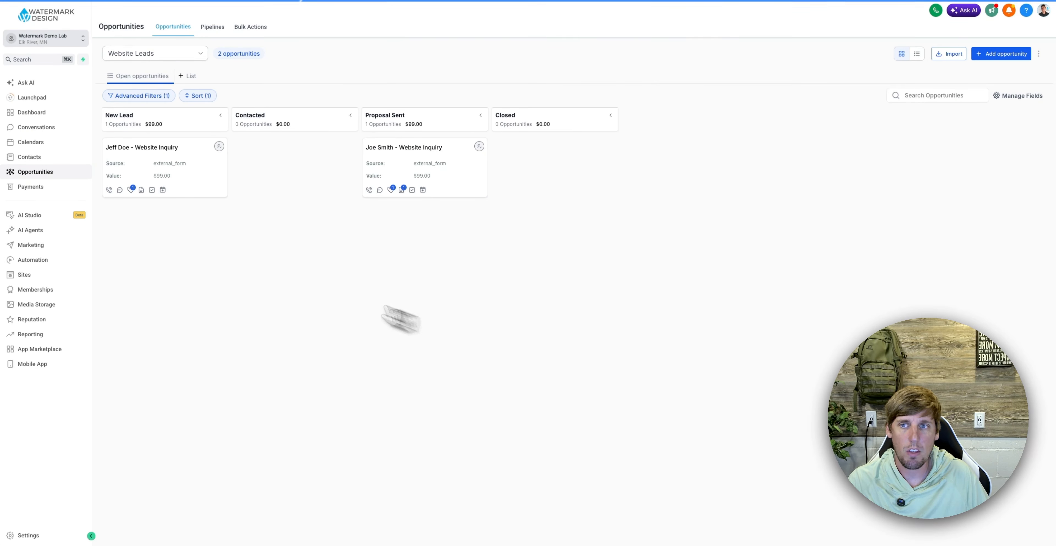
Try moving the New Lead opportunity back and forth between the Contacted, Proposal Sent and Closed stages.
{"action": "left_click_drag", "start_coordinate": [170, 171], "coordinate": [271, 155]}
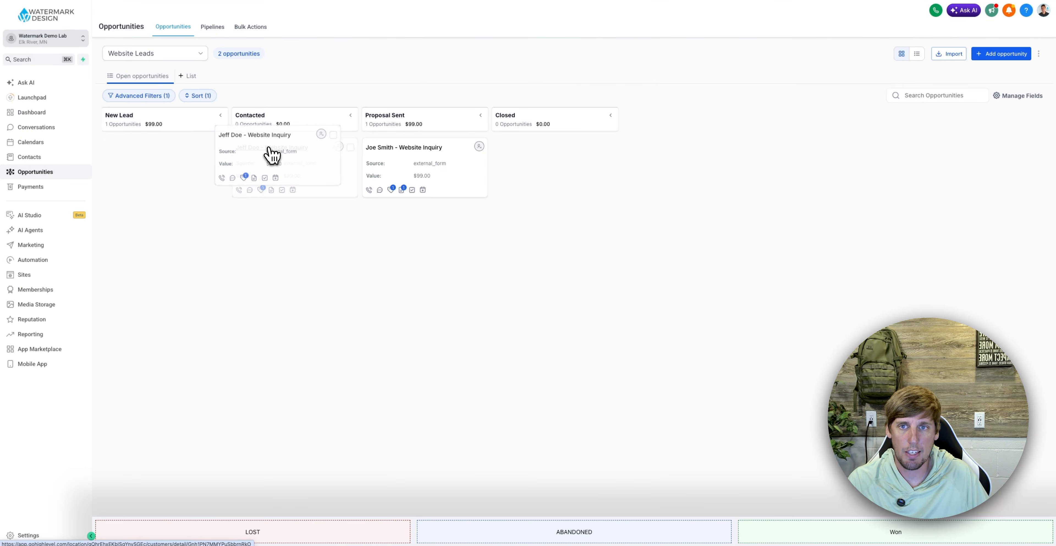
{"action": "left_click_drag", "start_coordinate": [354, 170], "coordinate": [528, 158]}
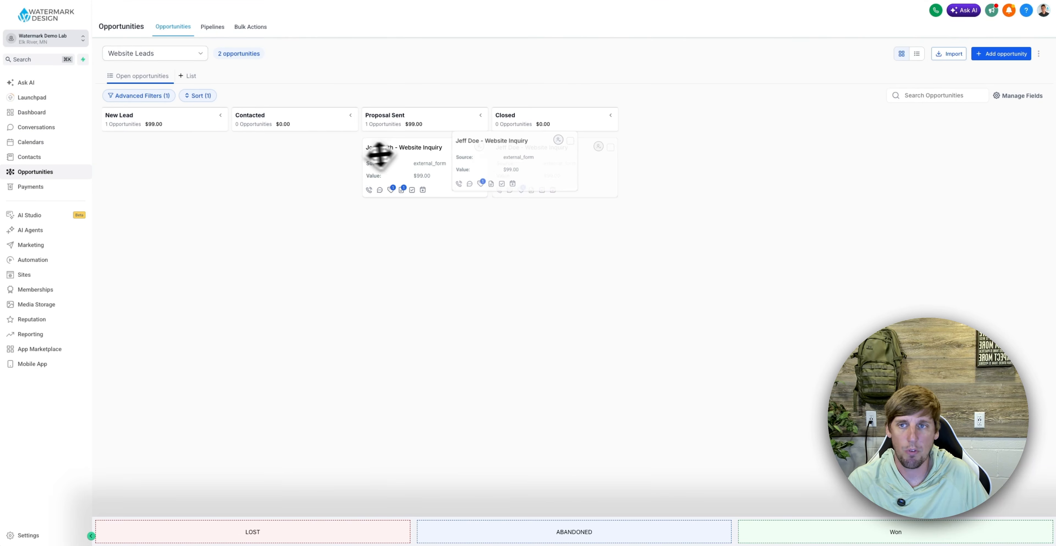
{"action": "left_click_drag", "start_coordinate": [380, 154], "coordinate": [254, 166]}
{"action": "left_click_drag", "start_coordinate": [174, 157], "coordinate": [289, 174]}
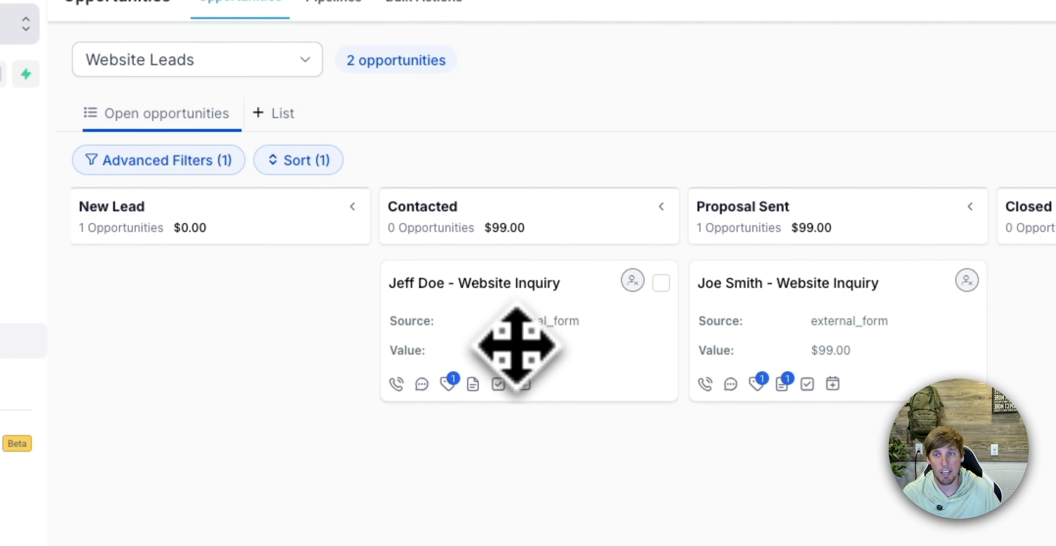
{"action": "left_click_drag", "start_coordinate": [490, 330], "coordinate": [856, 313]}
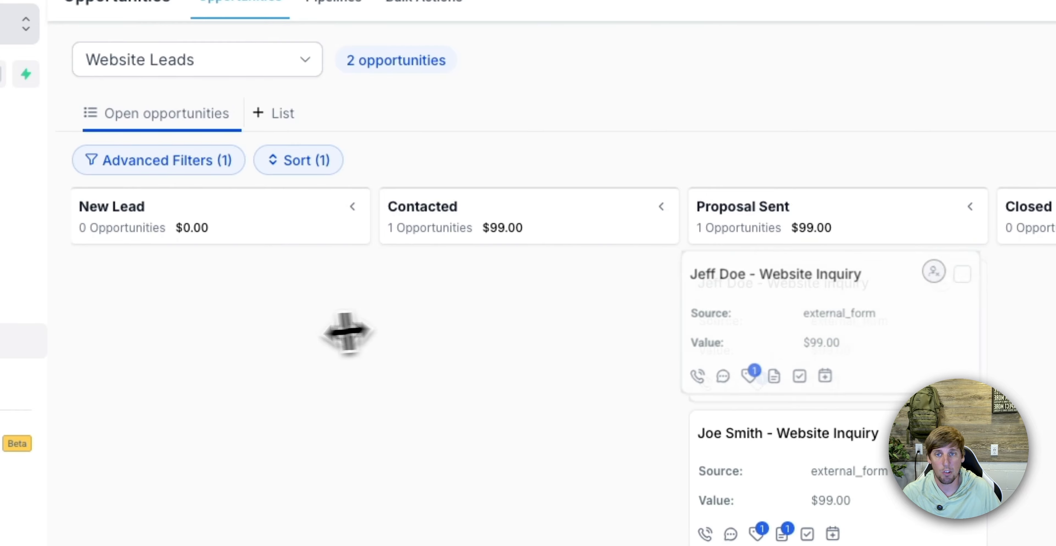
{"action": "left_click_drag", "start_coordinate": [770, 324], "coordinate": [499, 320]}
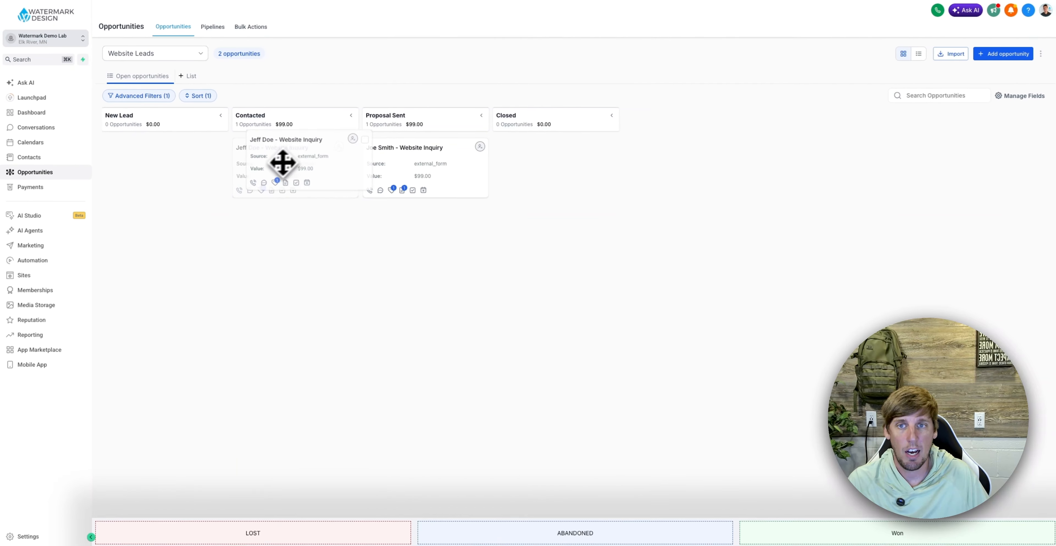
{"action": "left_click_drag", "start_coordinate": [283, 163], "coordinate": [348, 412]}
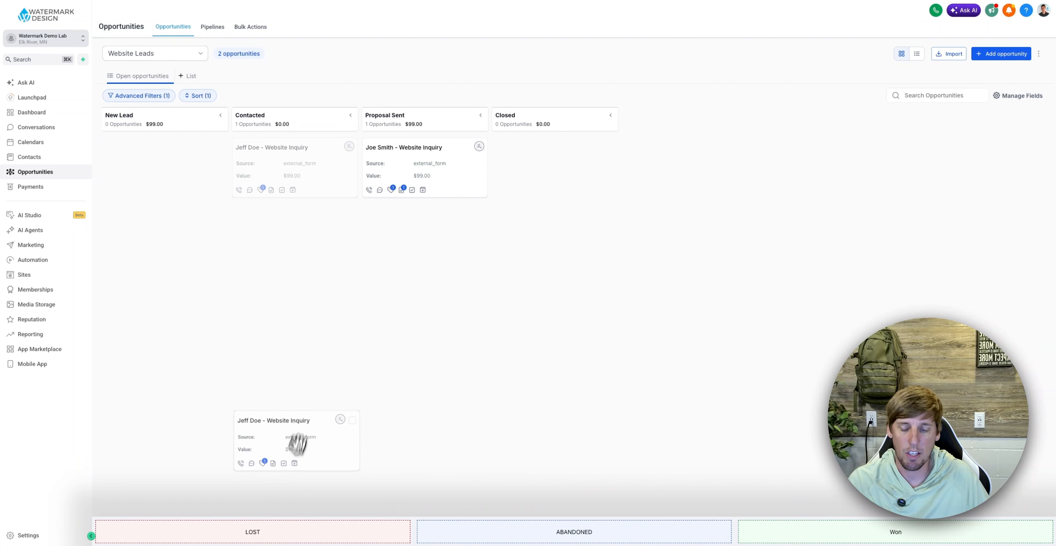
{"action": "left_click_drag", "start_coordinate": [297, 444], "coordinate": [164, 162]}
Move the test lead's opportunity from Contacted to the Closed stage and mark it as Won.
{"action": "left_click_drag", "start_coordinate": [264, 166], "coordinate": [557, 143]}
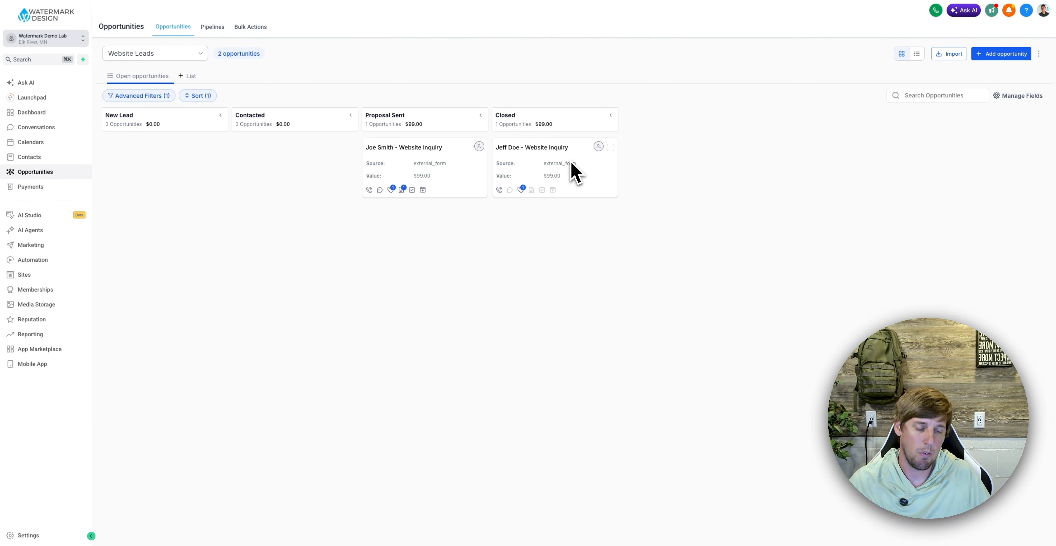
{"action": "left_click_drag", "start_coordinate": [569, 161], "coordinate": [921, 533]}
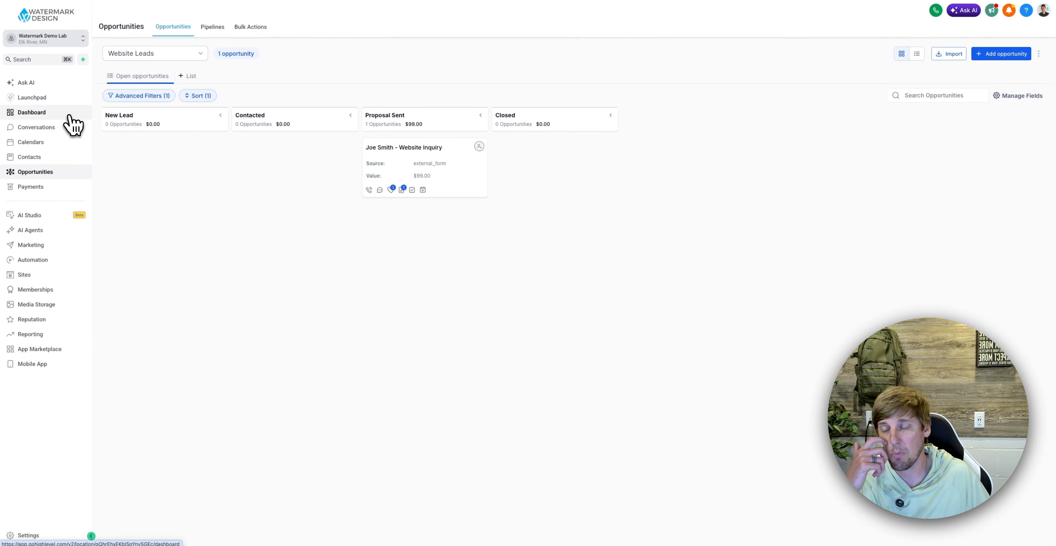
Review the dashboard's opportunity status, value, conversion, funnel, lead source and analytics widgets.
{"action": "left_click", "coordinate": [73, 125]}
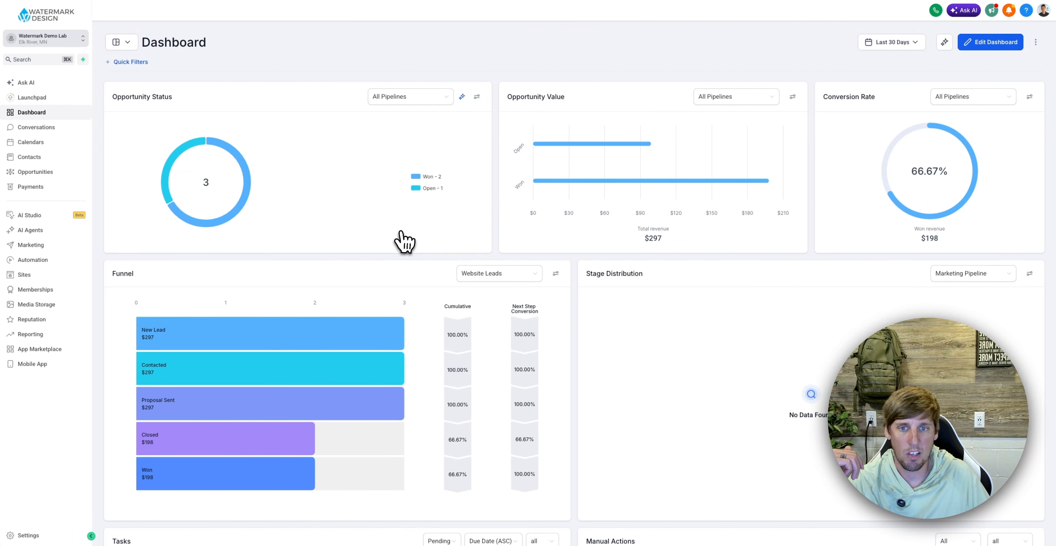
{"action": "scroll", "coordinate": [697, 246], "scroll_direction": "down", "scroll_amount": 10}
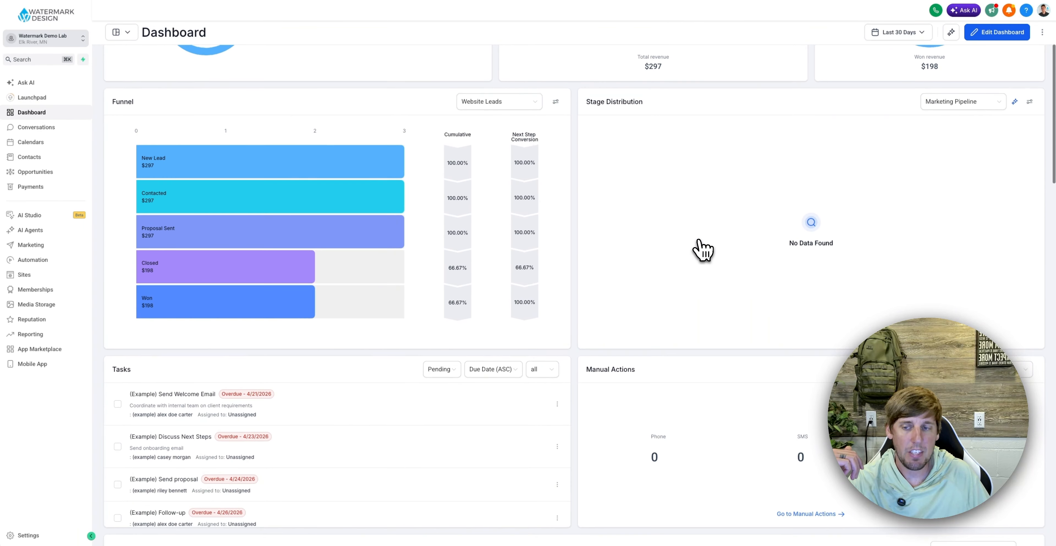
{"action": "scroll", "coordinate": [584, 330], "scroll_direction": "down", "scroll_amount": 9}
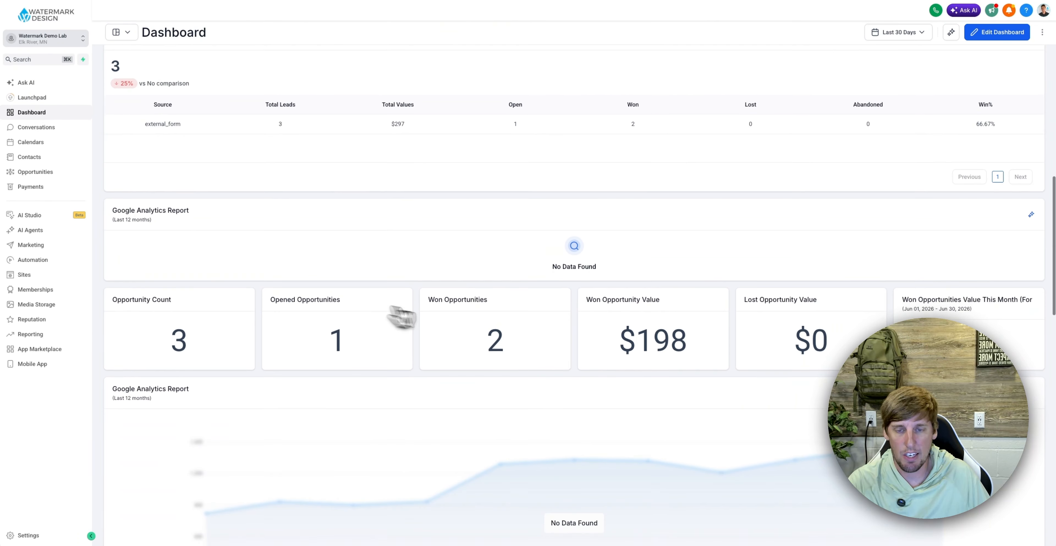
{"action": "scroll", "coordinate": [578, 339], "scroll_direction": "down", "scroll_amount": 3}
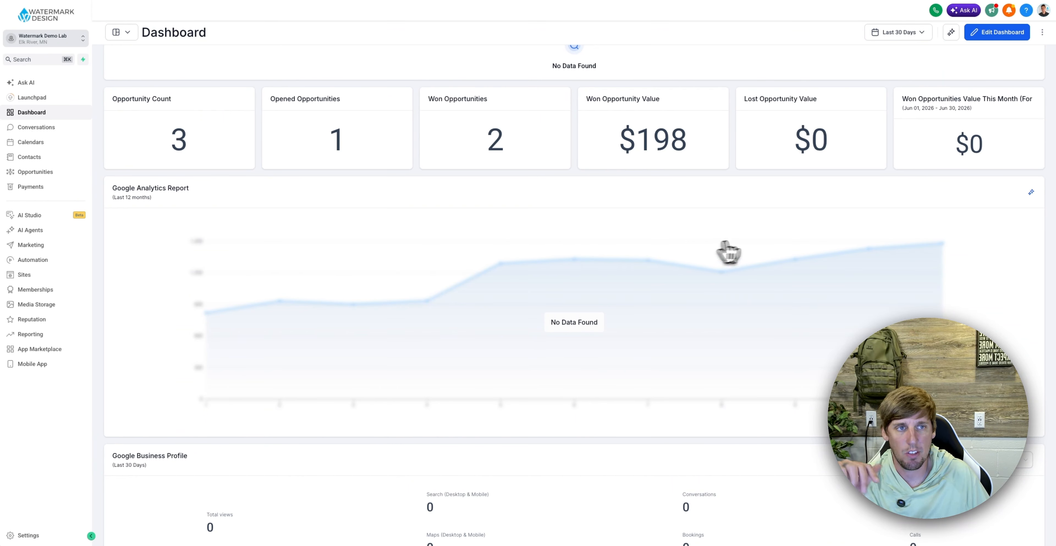
{"action": "scroll", "coordinate": [727, 252], "scroll_direction": "down", "scroll_amount": 20}
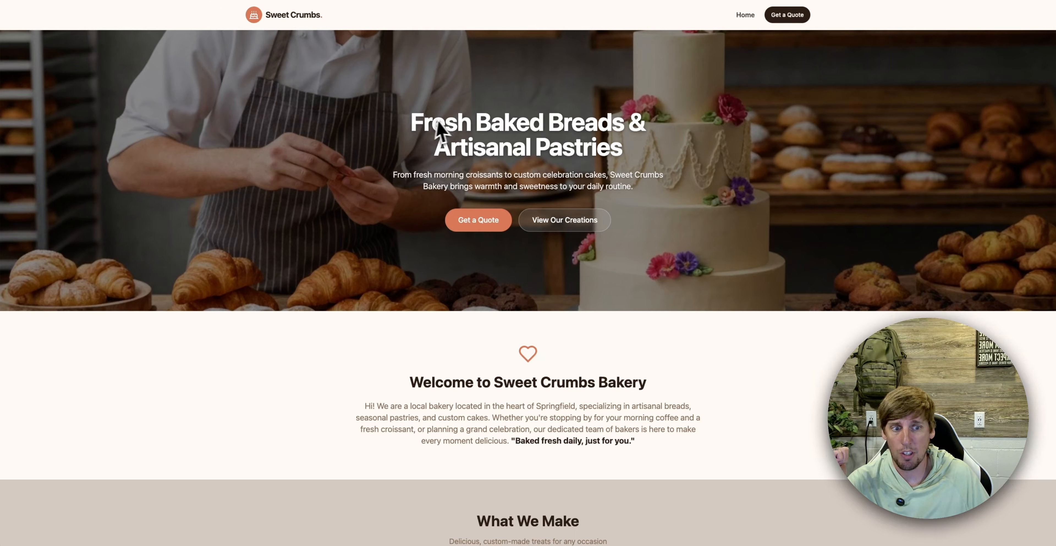
Switch to the Sweet Crumbs bakery website and look over its homepage.
{"action": "scroll", "coordinate": [444, 127], "scroll_direction": "down", "scroll_amount": 15}
{"action": "scroll", "coordinate": [396, 111], "scroll_direction": "up", "scroll_amount": 15}
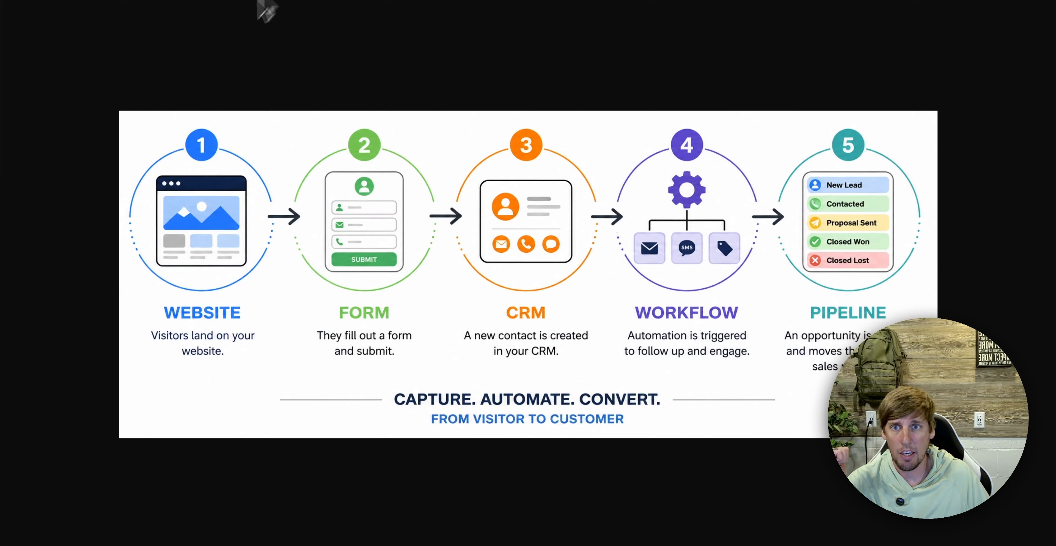